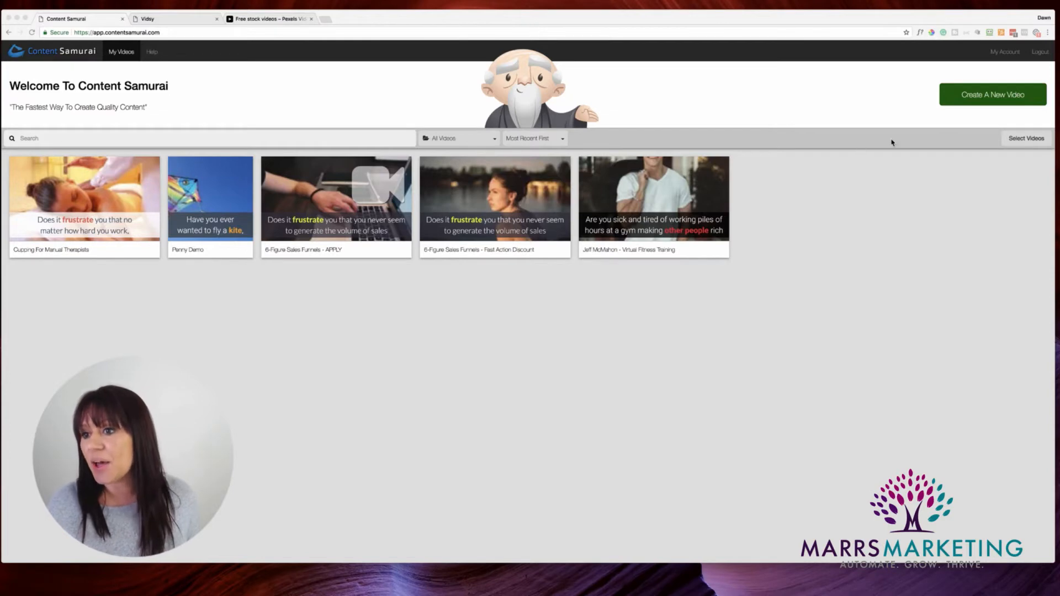
Step: Create a new video and continue past the introductory message to the style selection
click(991, 100)
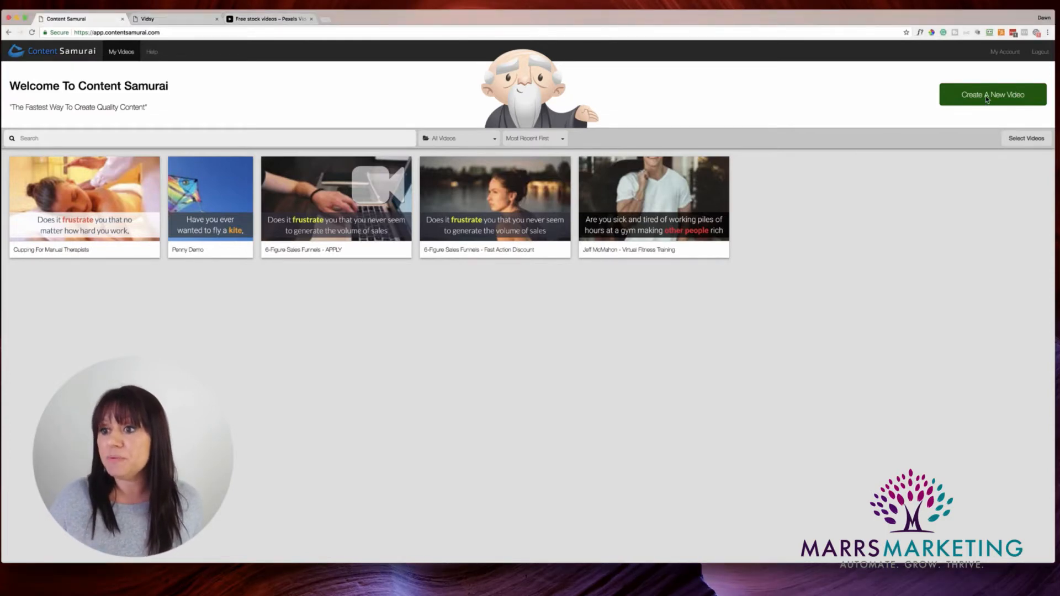
click(988, 99)
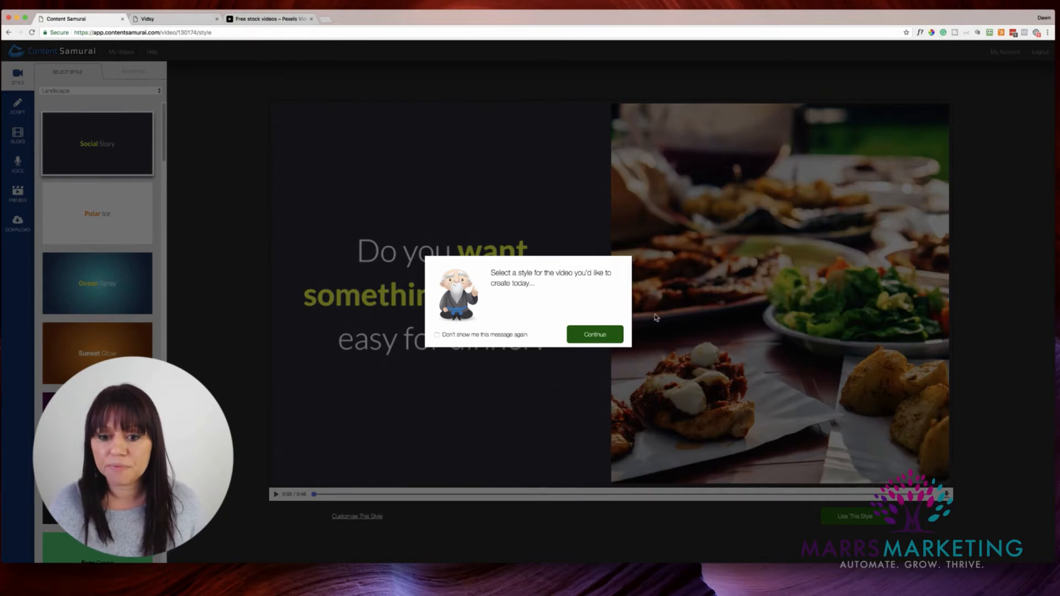
click(594, 333)
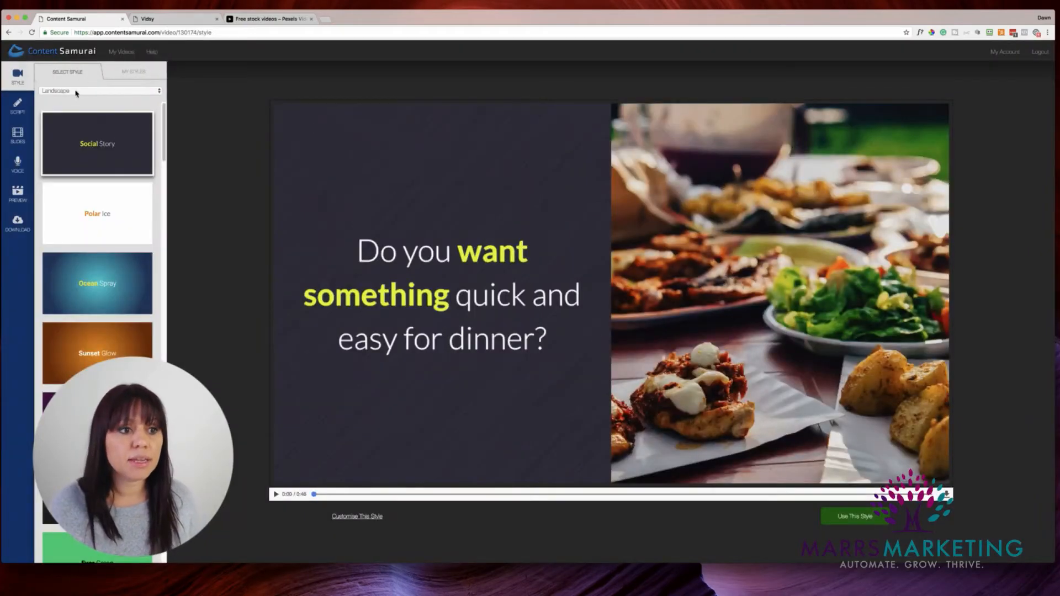
Step: Preview the Polar Ice and Ocean Spray landscape styles and look through the remaining styles in the list
click(114, 224)
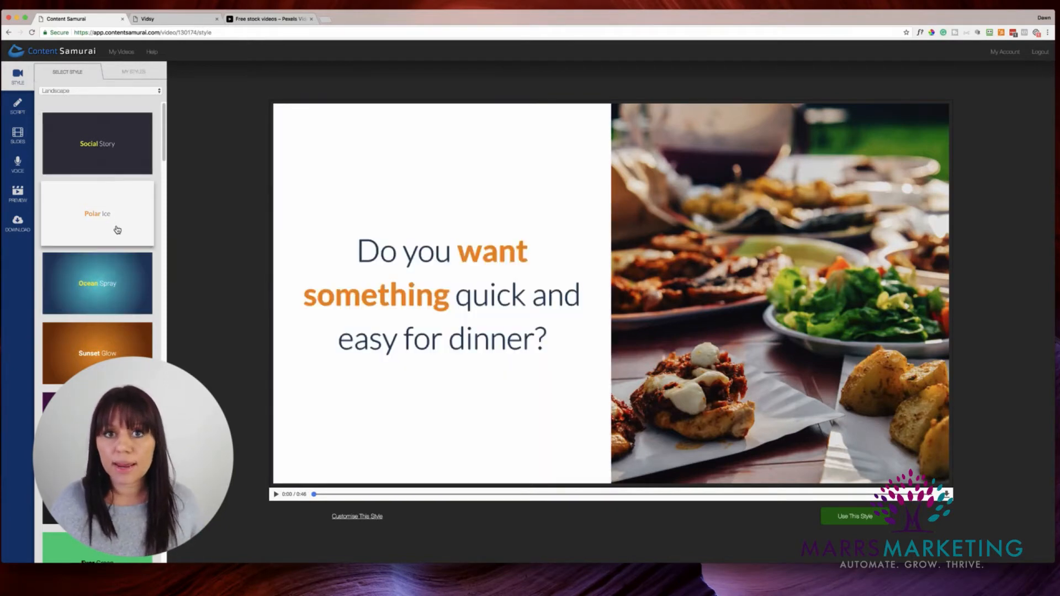
click(121, 291)
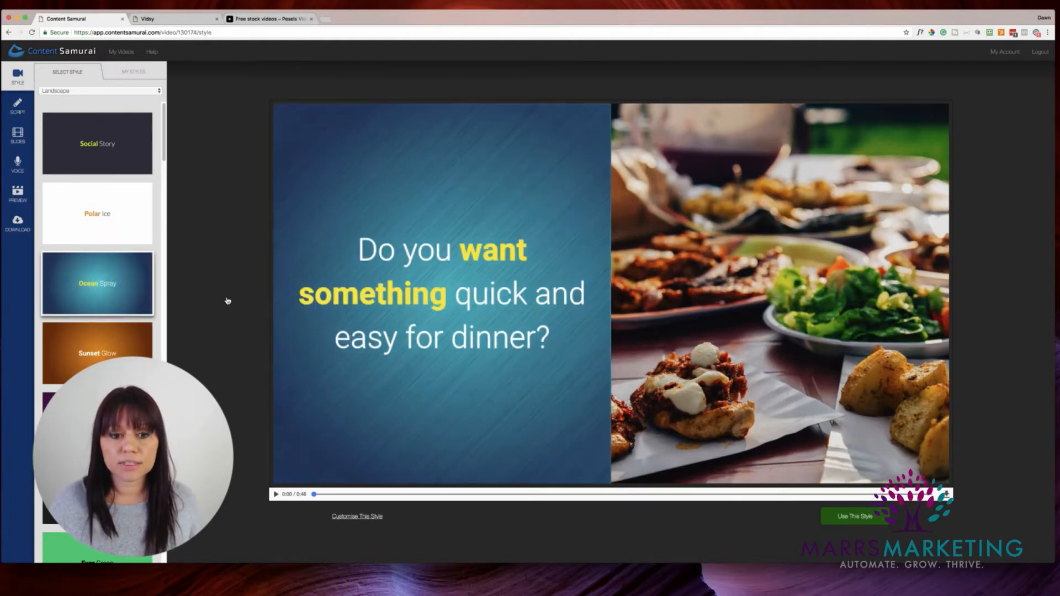
scroll(97, 276, down, 5)
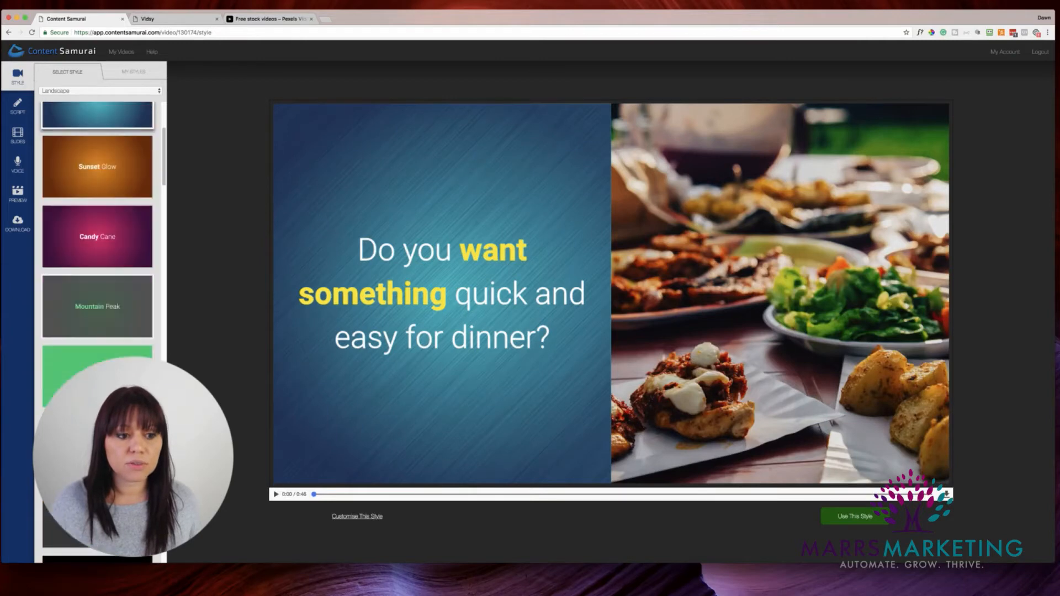
scroll(97, 276, down, 5)
scroll(108, 109, down, 3)
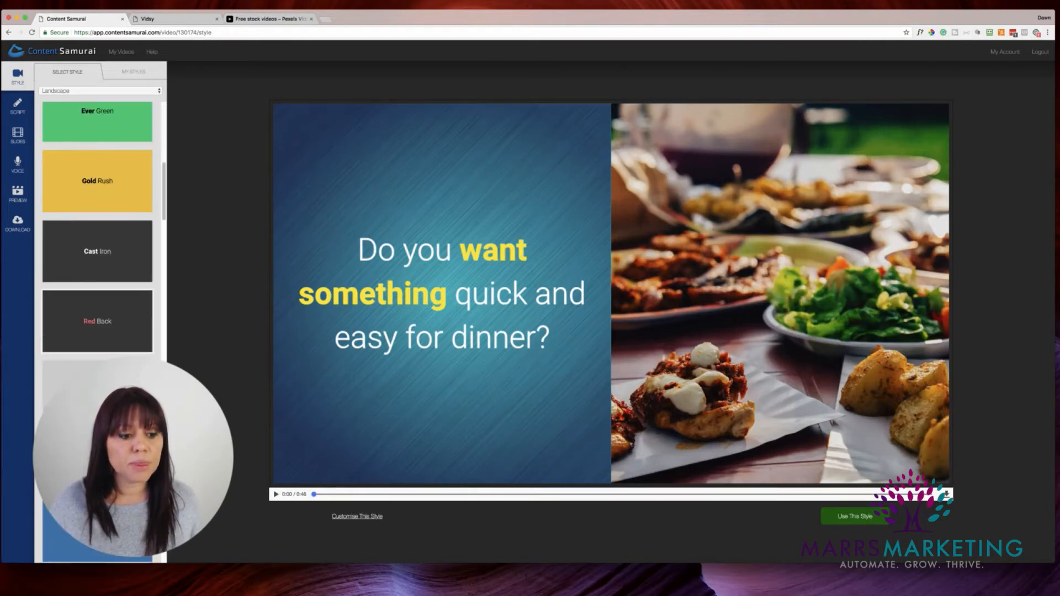
Step: Look at the customisation options of the saved Cupping style and close them without updating the style
click(135, 78)
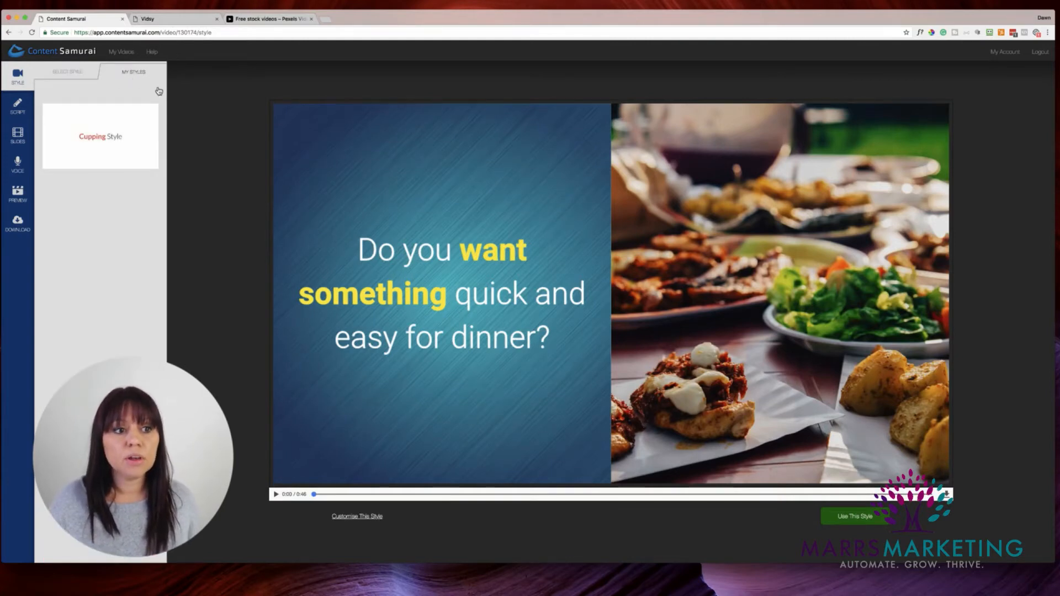
click(141, 128)
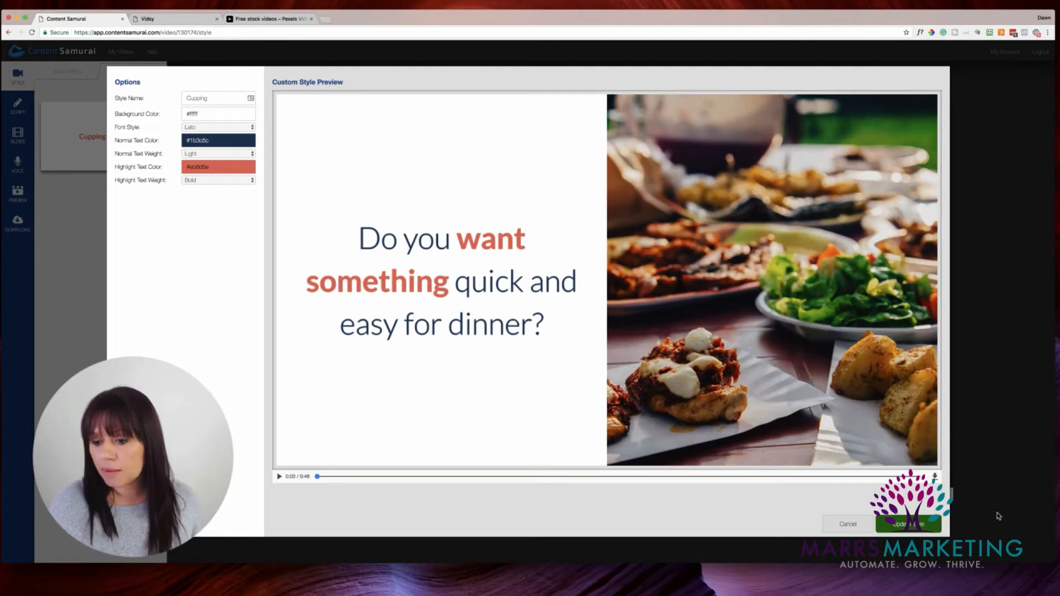
click(849, 524)
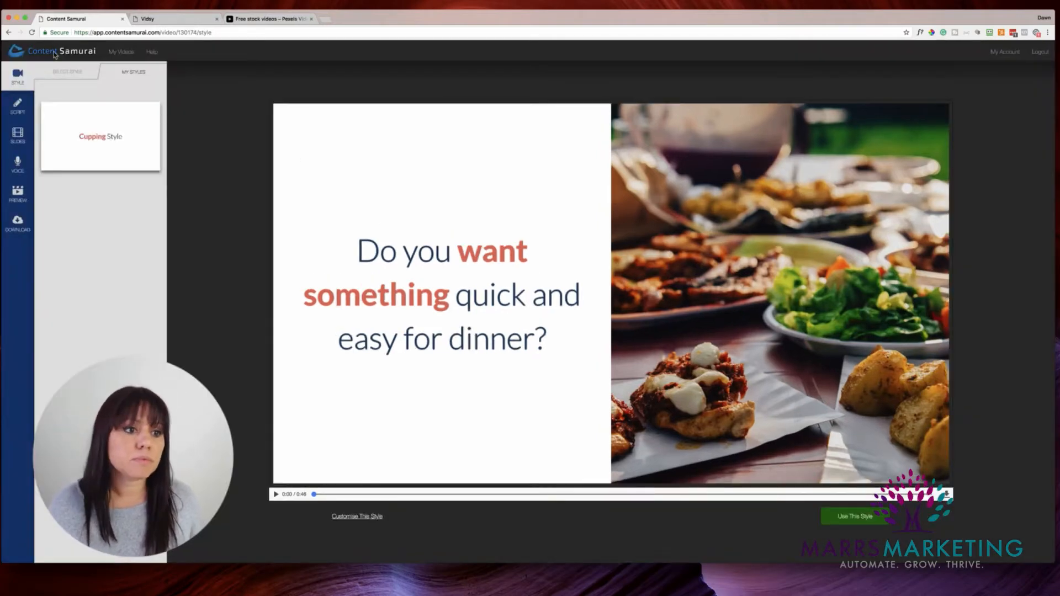
Step: Switch the video format from landscape to Square and choose the Social Story style
click(75, 73)
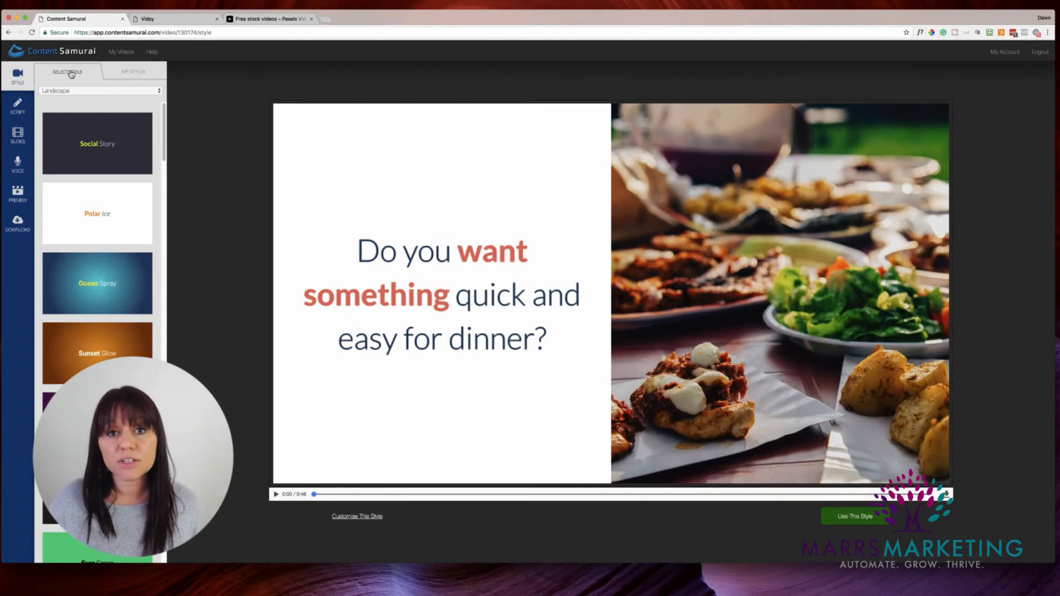
click(70, 91)
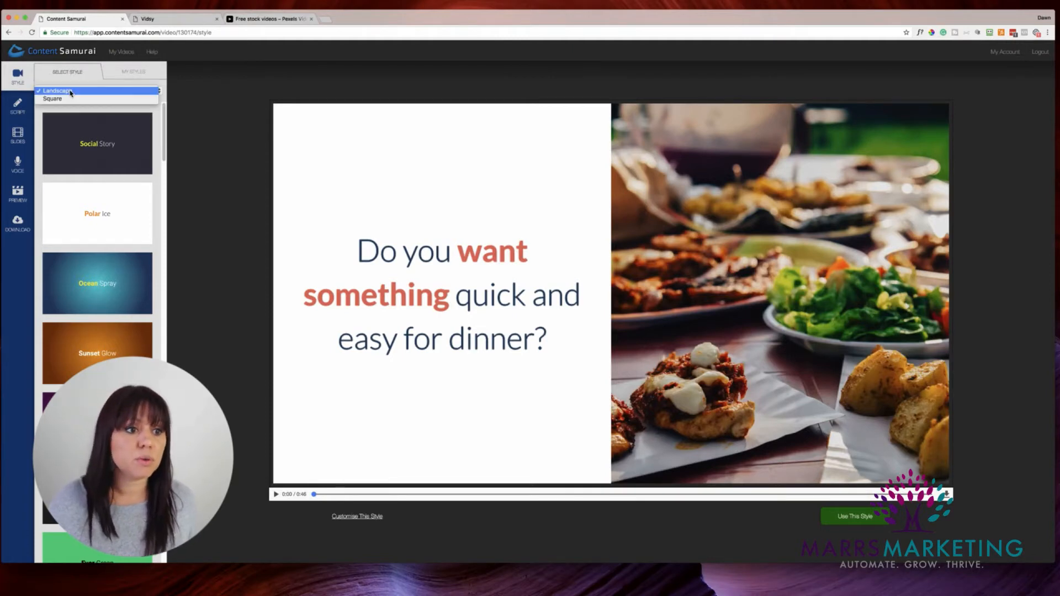
click(70, 91)
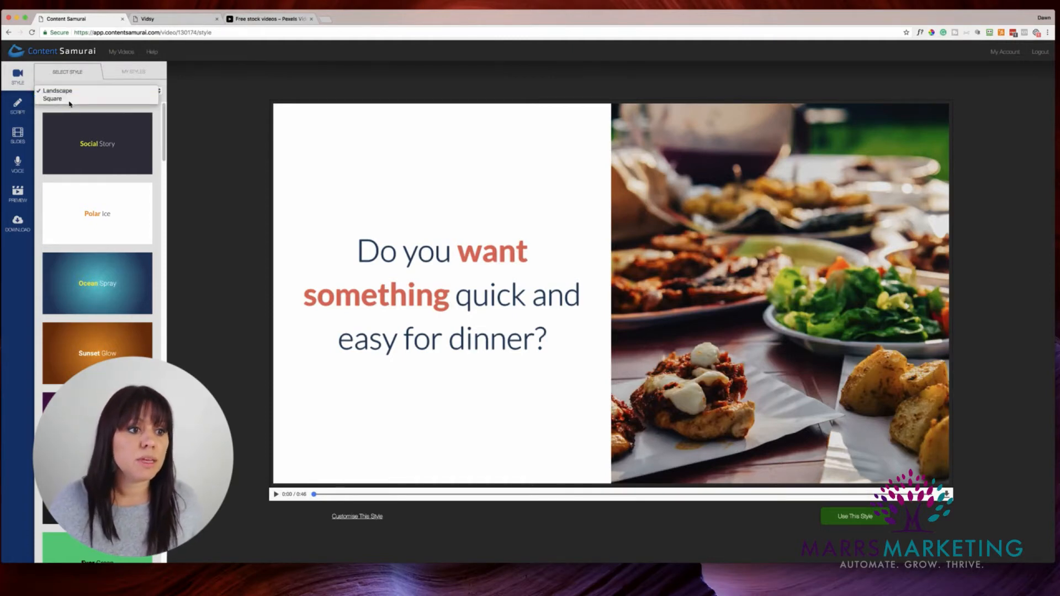
click(102, 164)
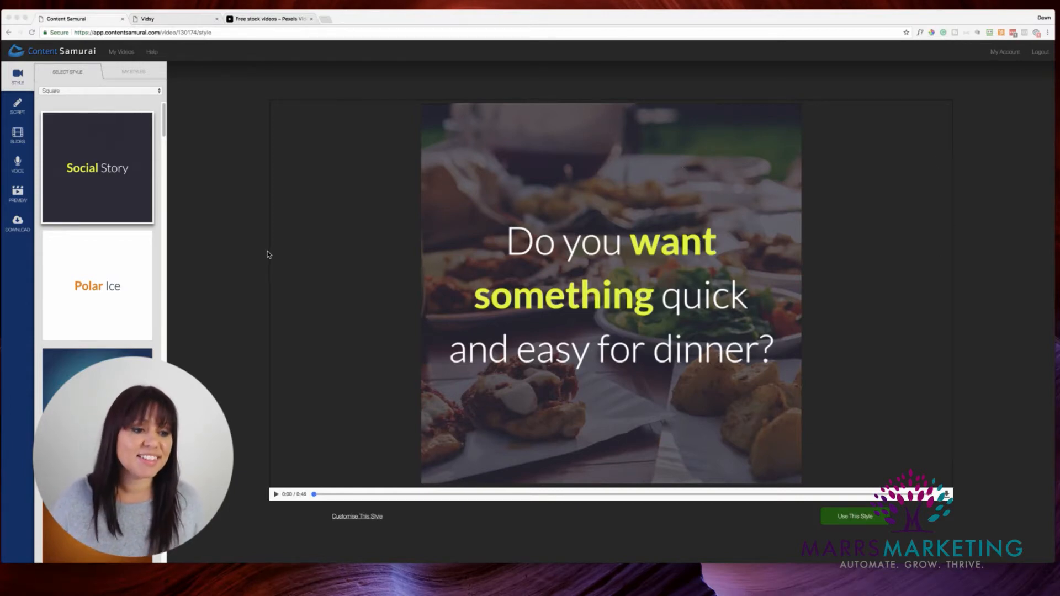
click(127, 189)
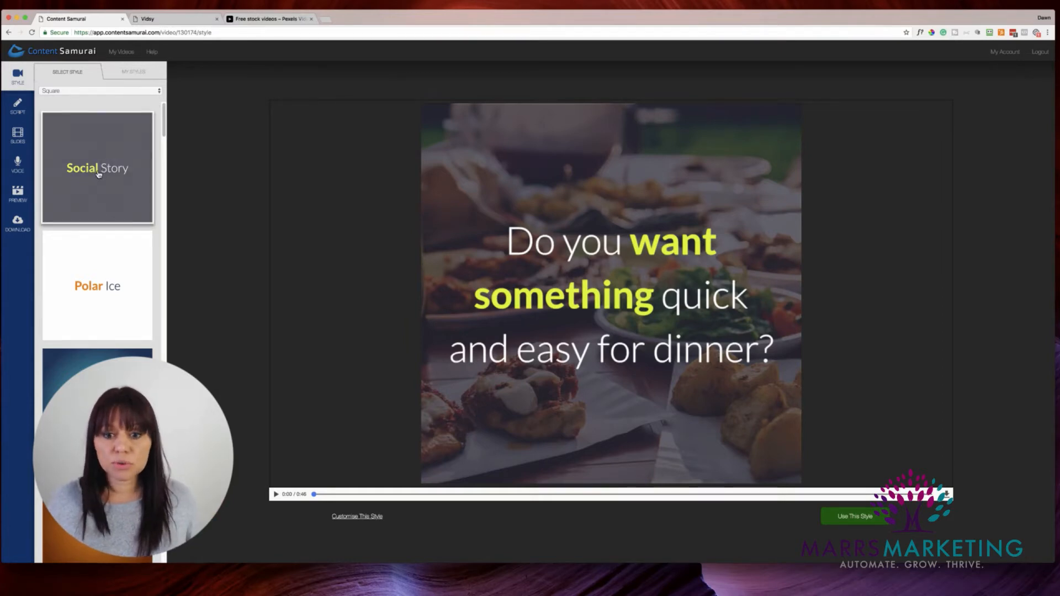
Step: Open the new video's script stage, then switch to Vidsy and copy the complete plumbing video script to the clipboard
click(22, 114)
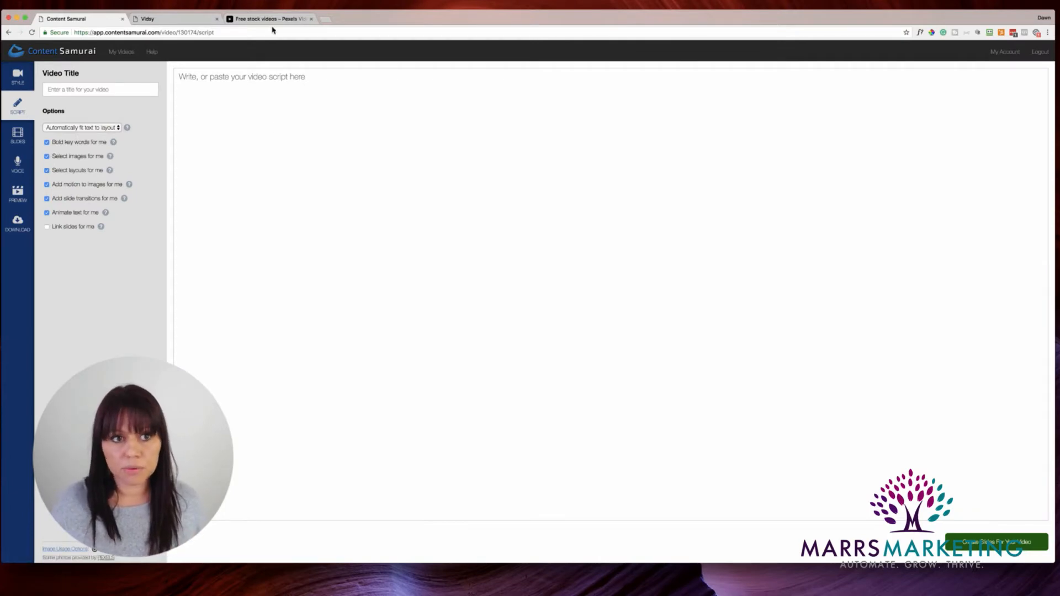
click(163, 20)
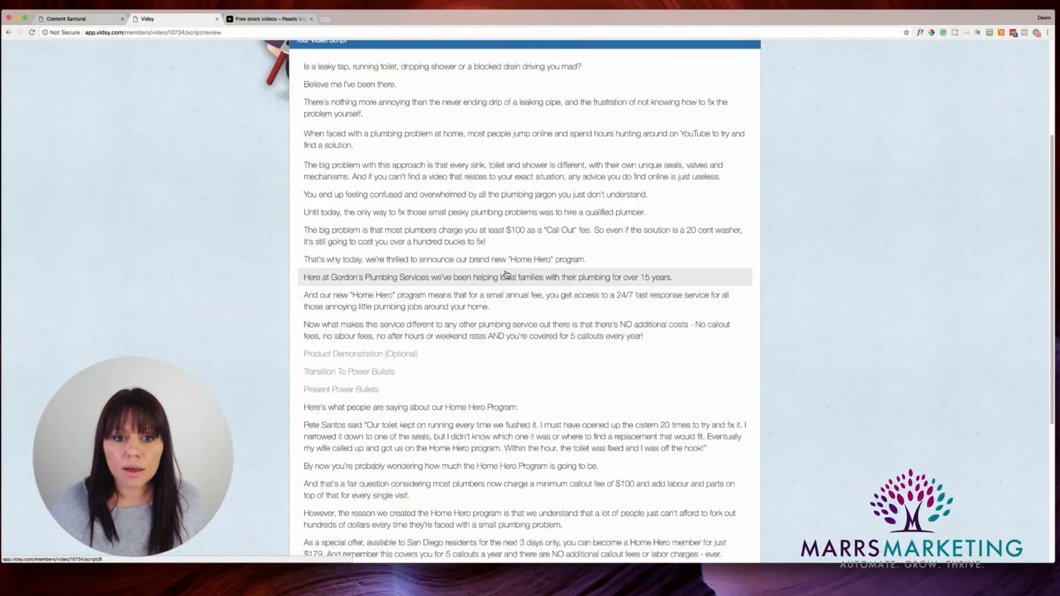
scroll(506, 348, down, 5)
scroll(506, 348, down, 3)
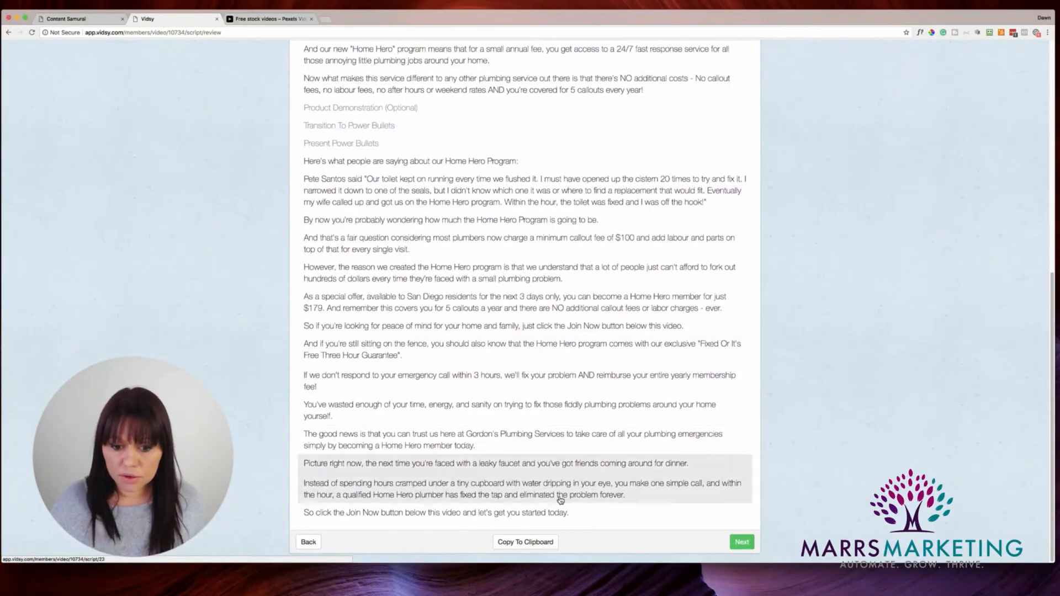
click(533, 543)
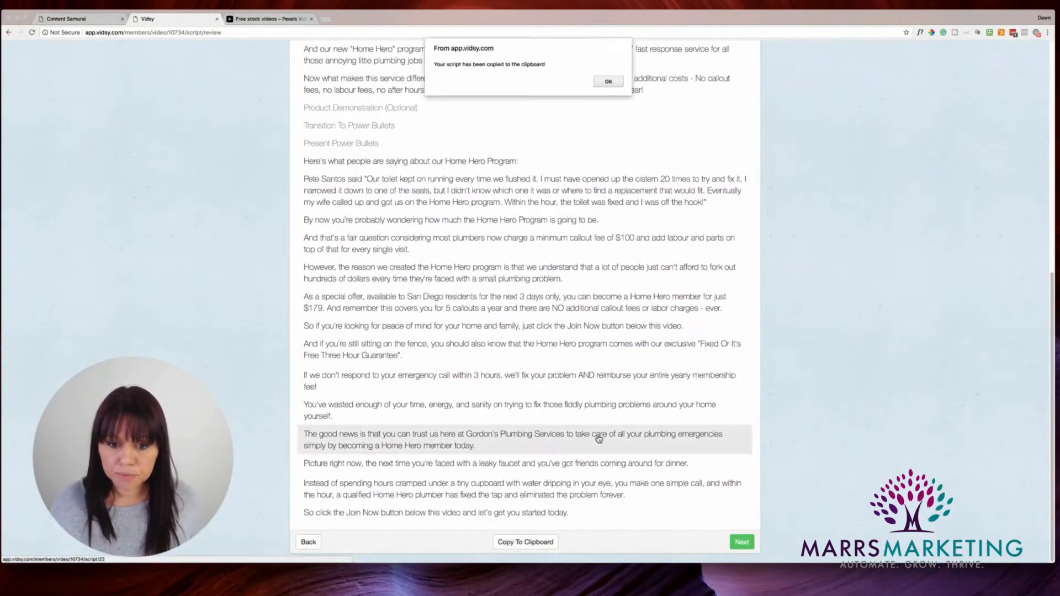
click(607, 81)
Step: Switch back to Content Samurai, paste the copied script as the video script, and enable "Link slides for me"
click(118, 20)
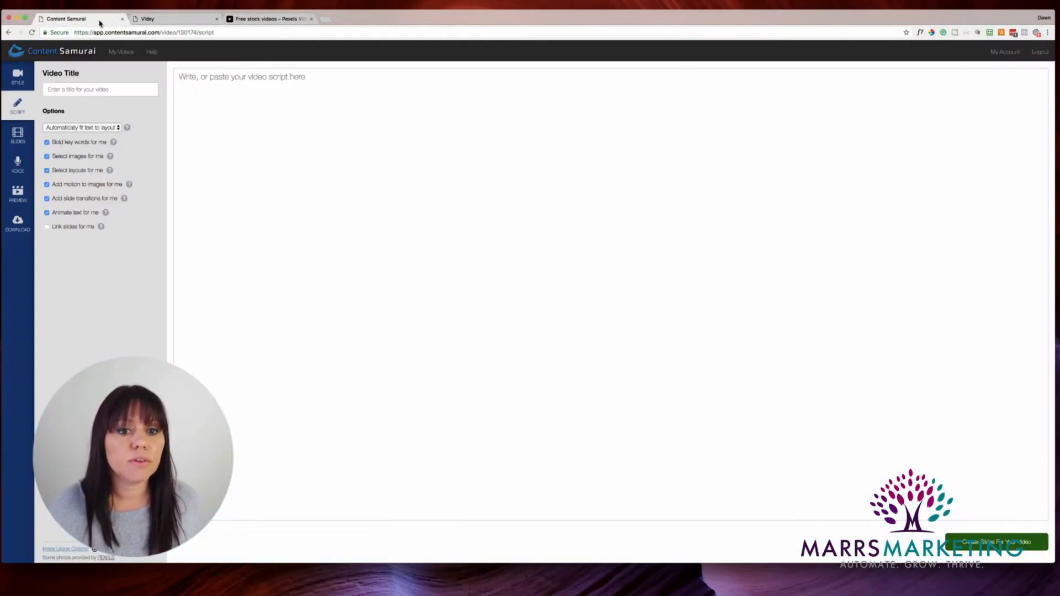
click(204, 82)
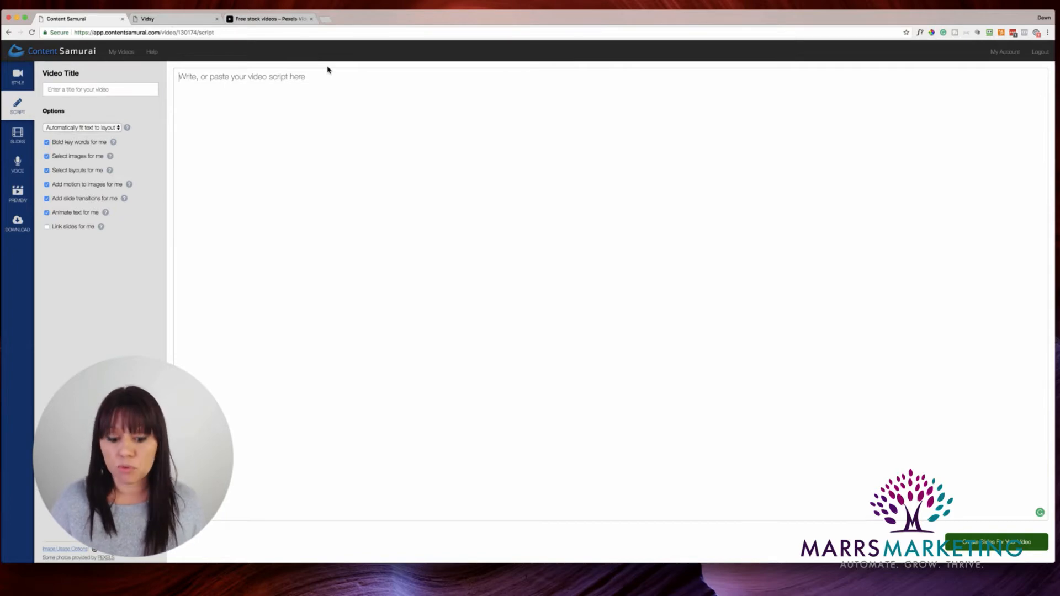
key(super+v)
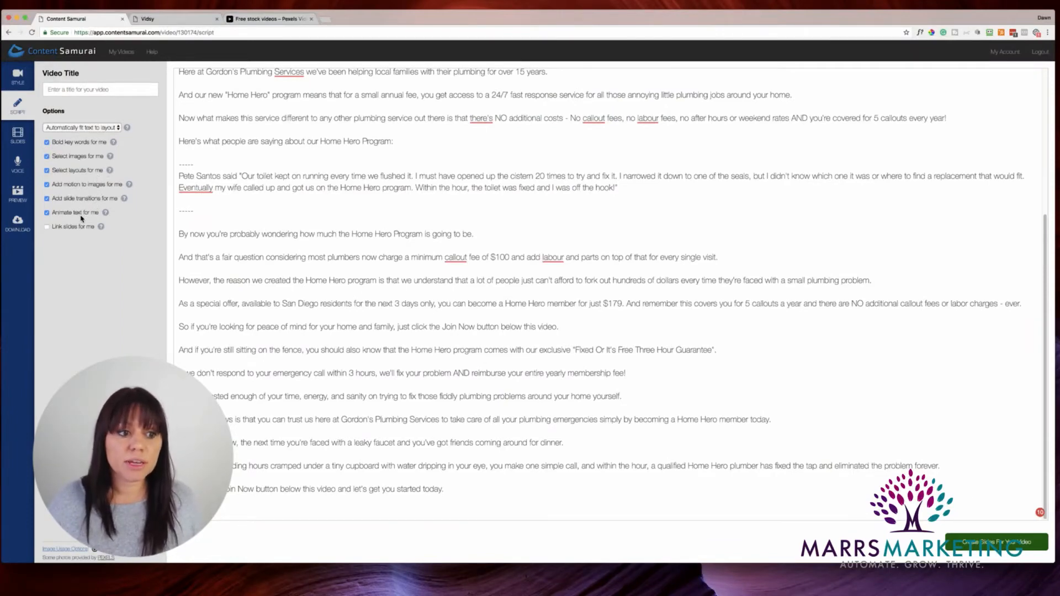
click(47, 227)
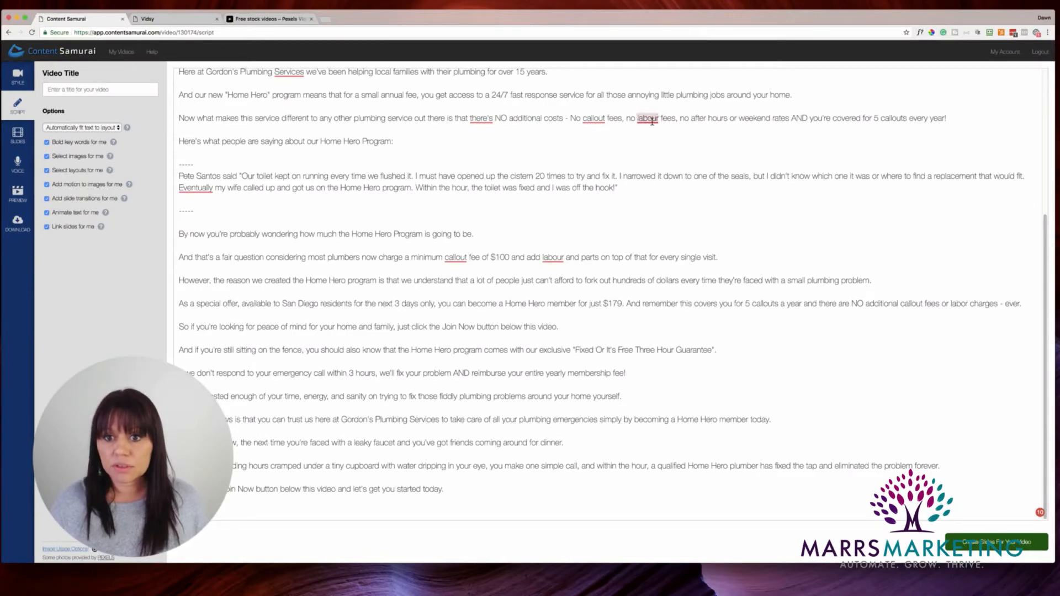
Step: Correct "labour" to "labor" in the additional costs sentence and in the $100 fee sentence of the script
mouse_move(648, 117)
click(650, 144)
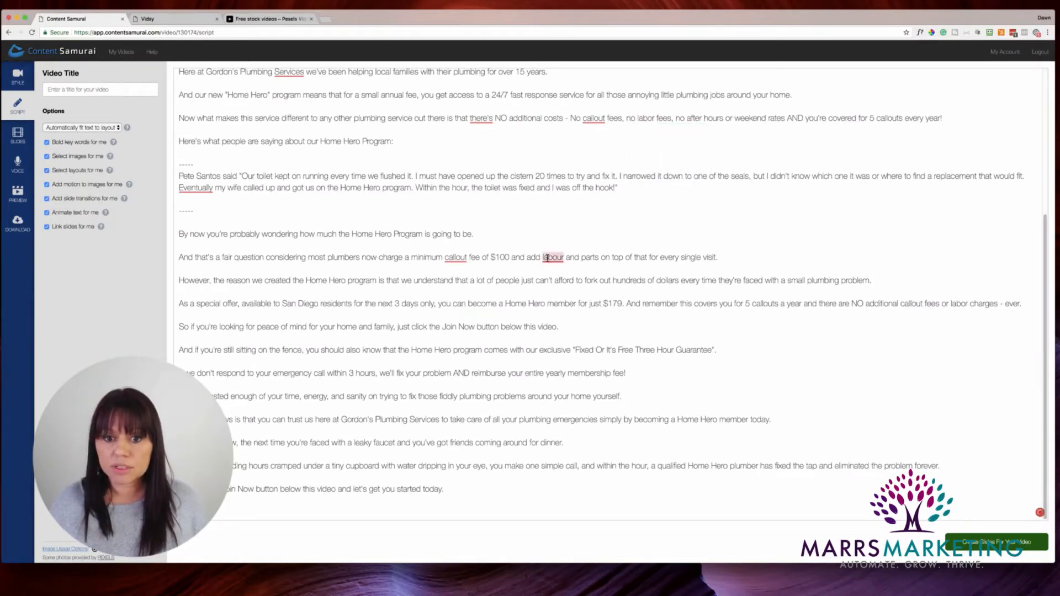
mouse_move(549, 257)
click(552, 283)
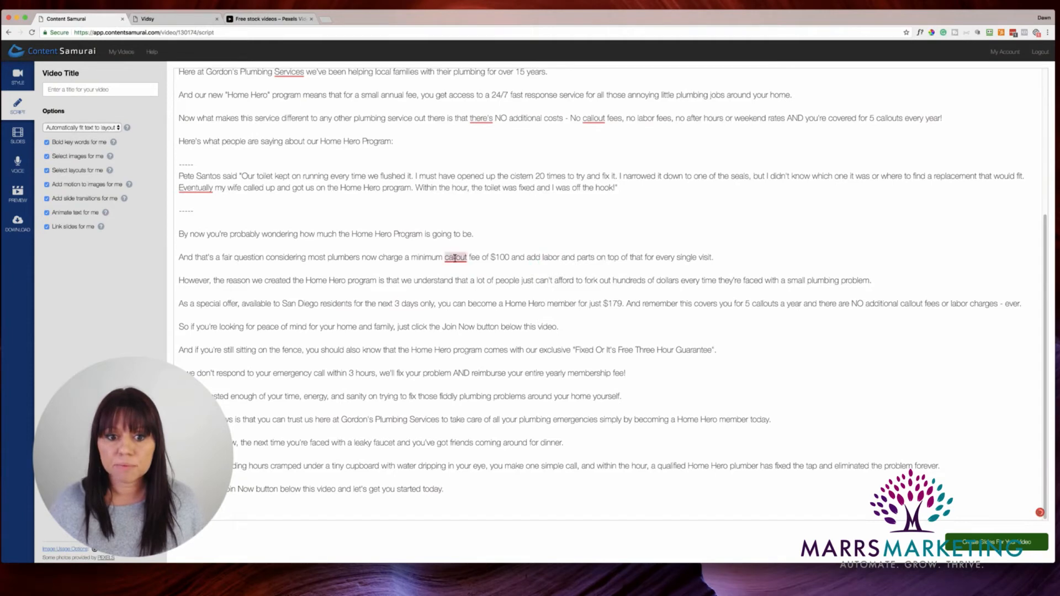
Step: Change "callout" to "call out" in the $100 fee sentence and add a comma after "Eventually" in the testimonial
mouse_move(443, 265)
click(458, 283)
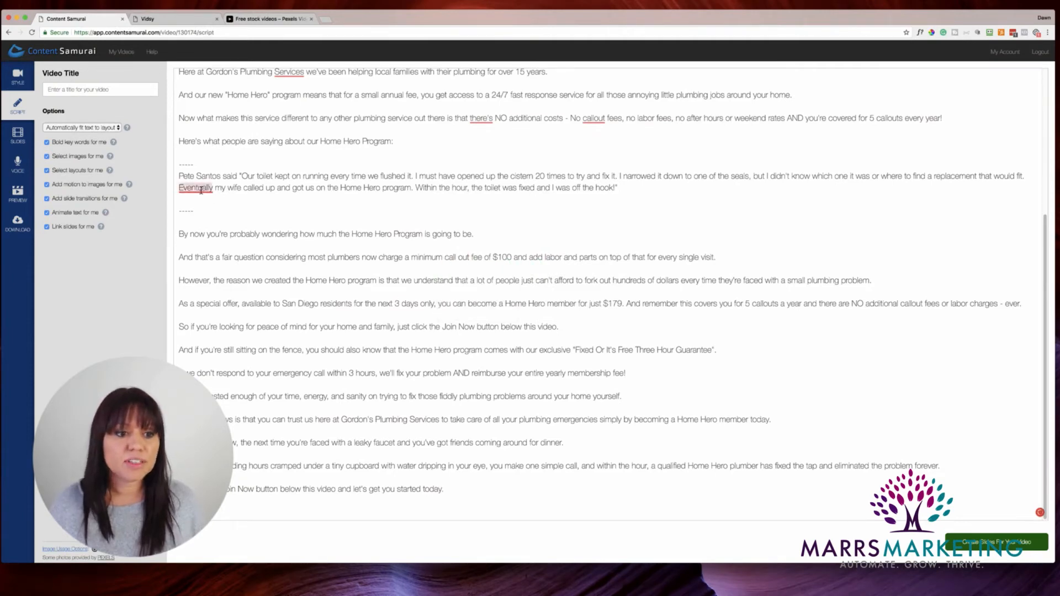
mouse_move(194, 188)
click(191, 214)
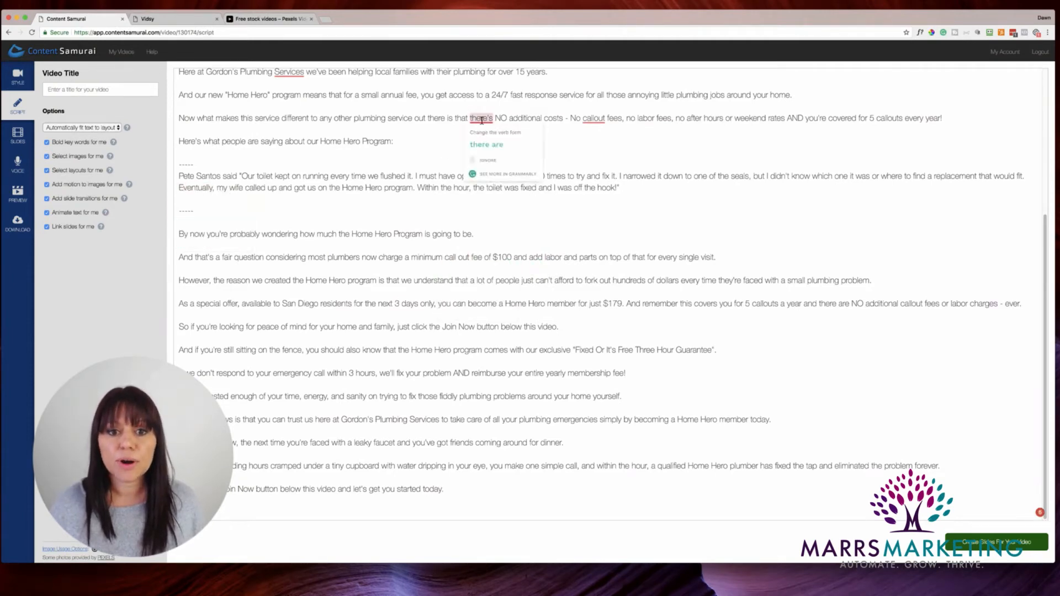
mouse_move(598, 118)
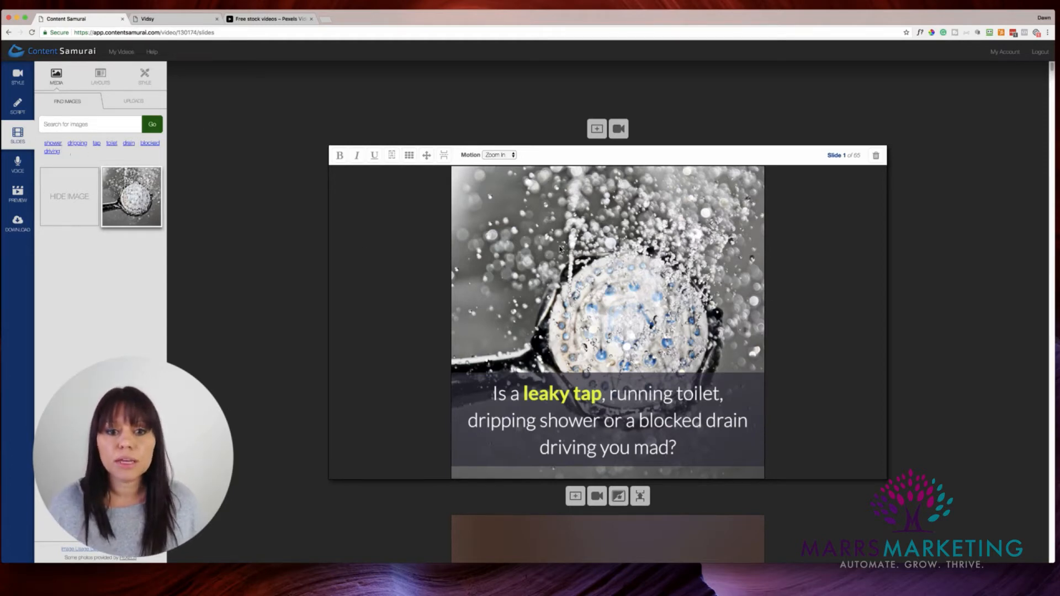
Step: Search the image library for the suggested keyword "tap" and set the dripping water picture as slide 1's image
scroll(588, 350, down, 1)
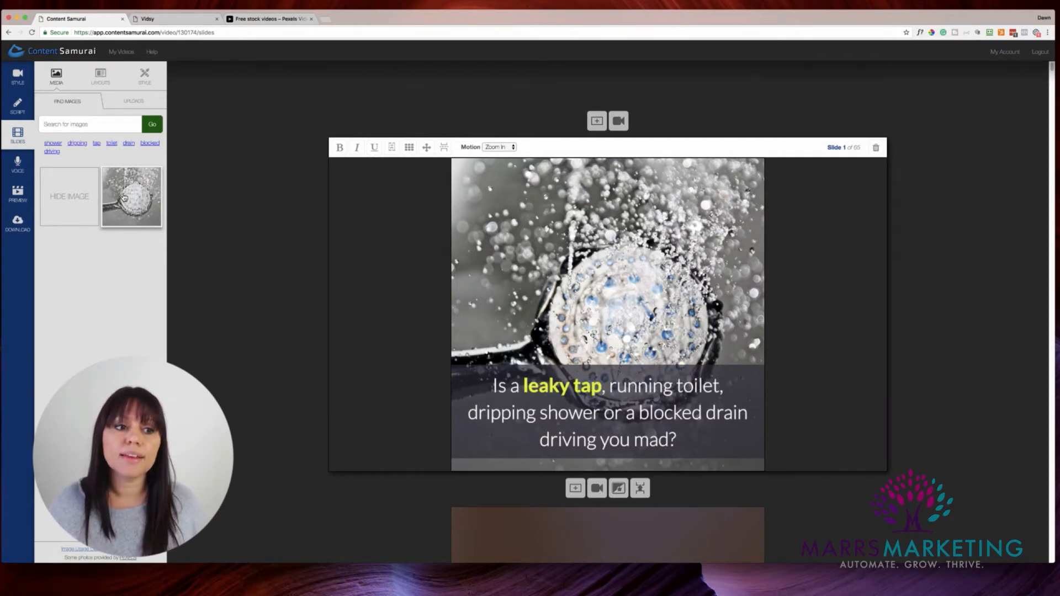
click(98, 145)
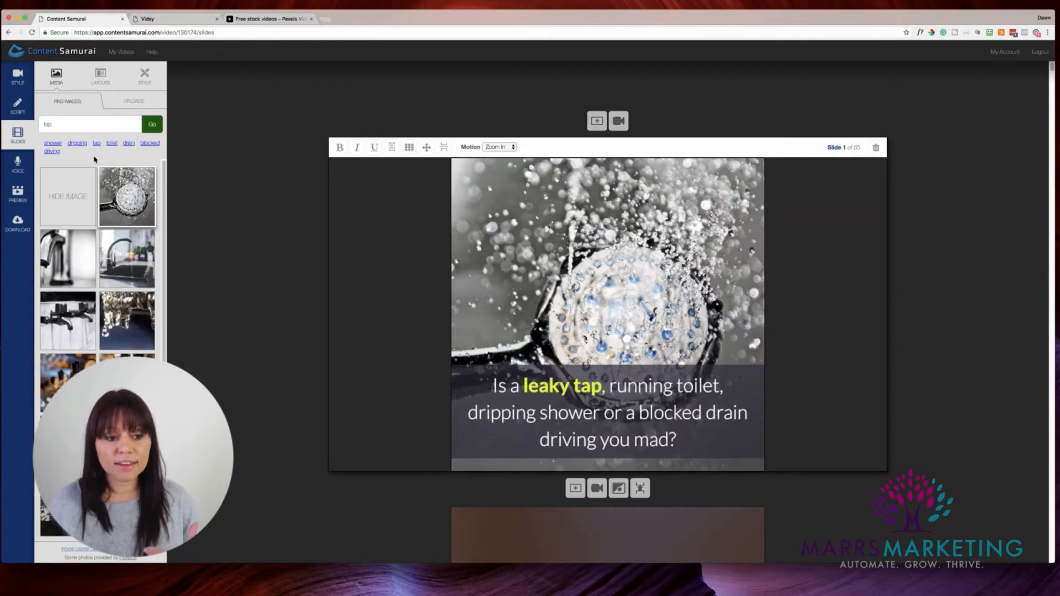
click(126, 329)
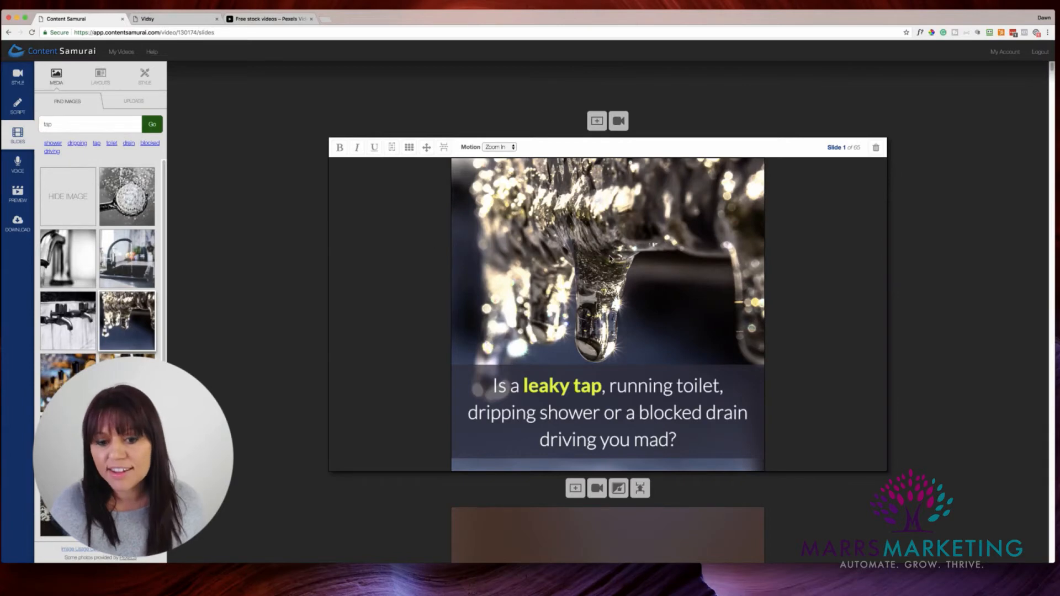
Step: Search the image library for "sad" and set the red sad-face picture as the image of slide 2
scroll(596, 332, down, 5)
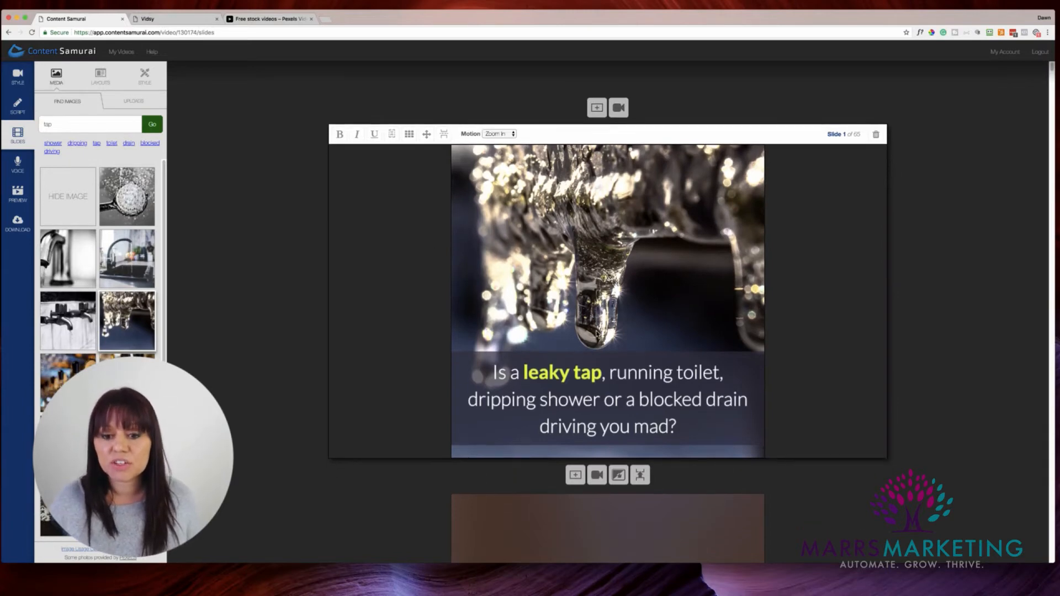
scroll(596, 332, down, 2)
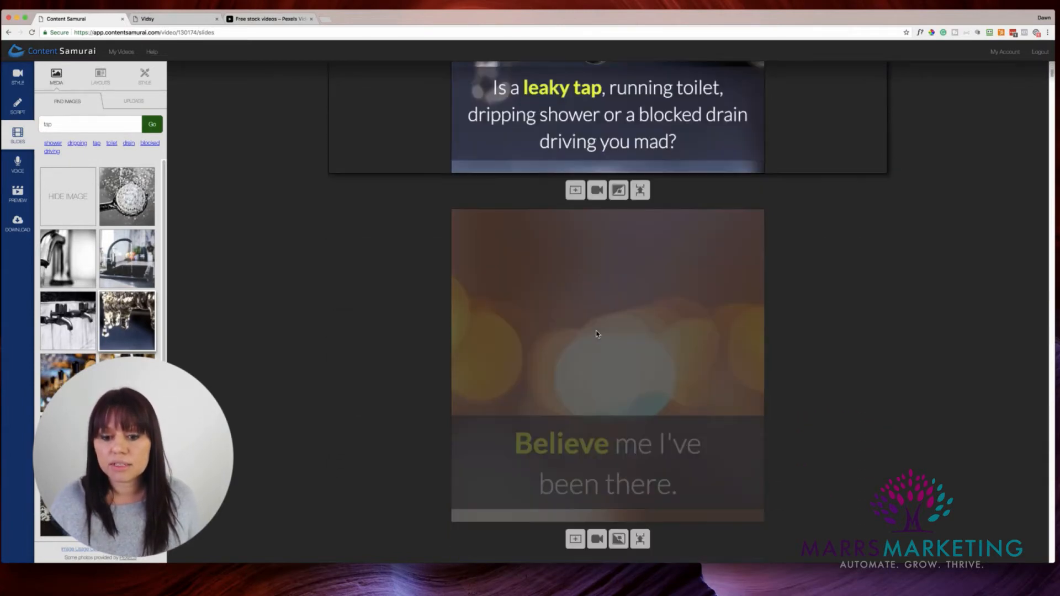
click(608, 335)
scroll(607, 331, down, 5)
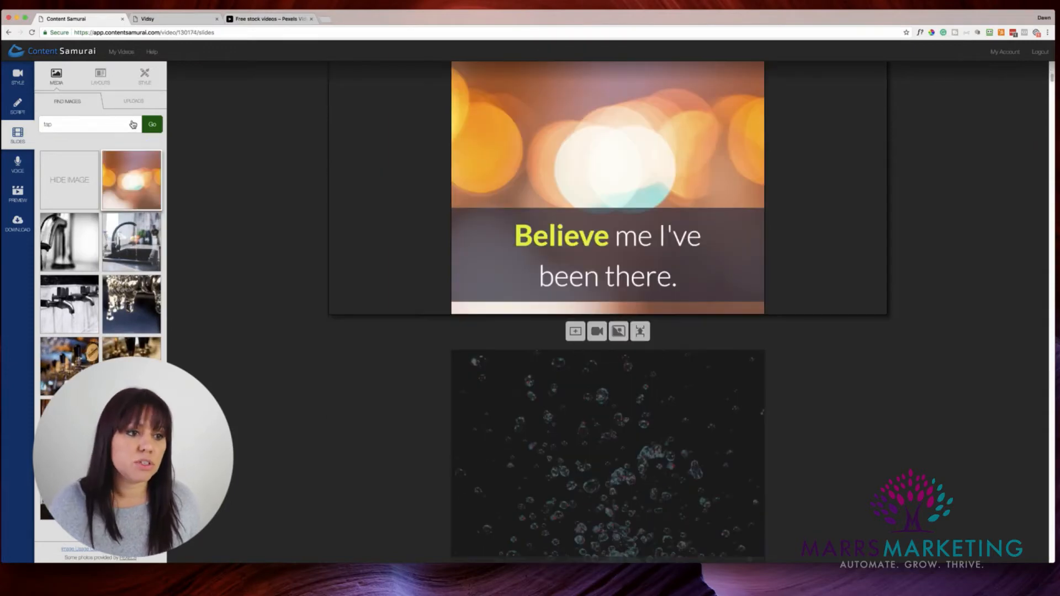
scroll(499, 185, up, 2)
scroll(503, 193, up, 1)
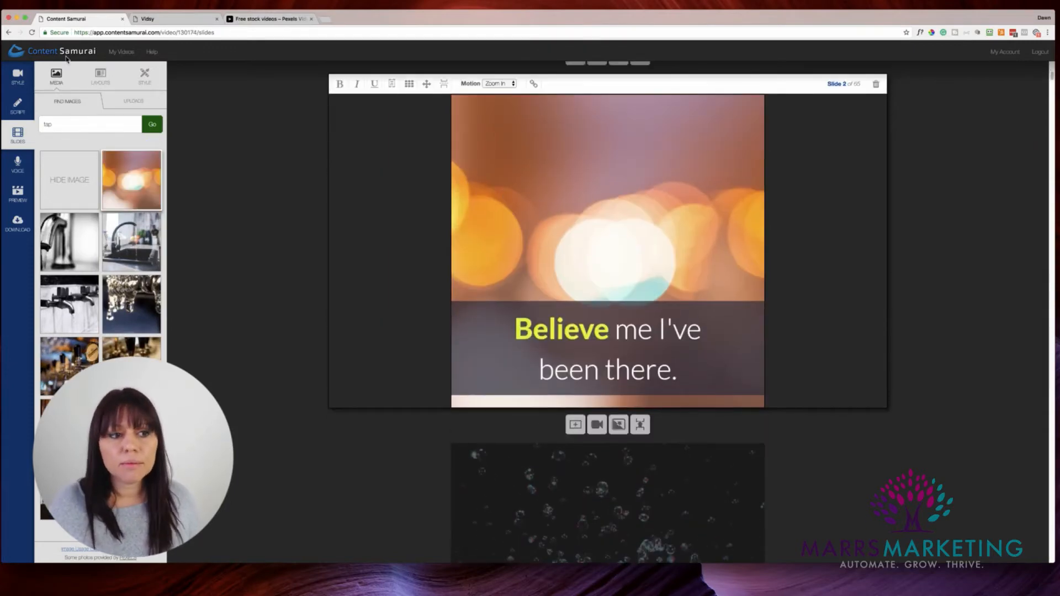
double_click(80, 127)
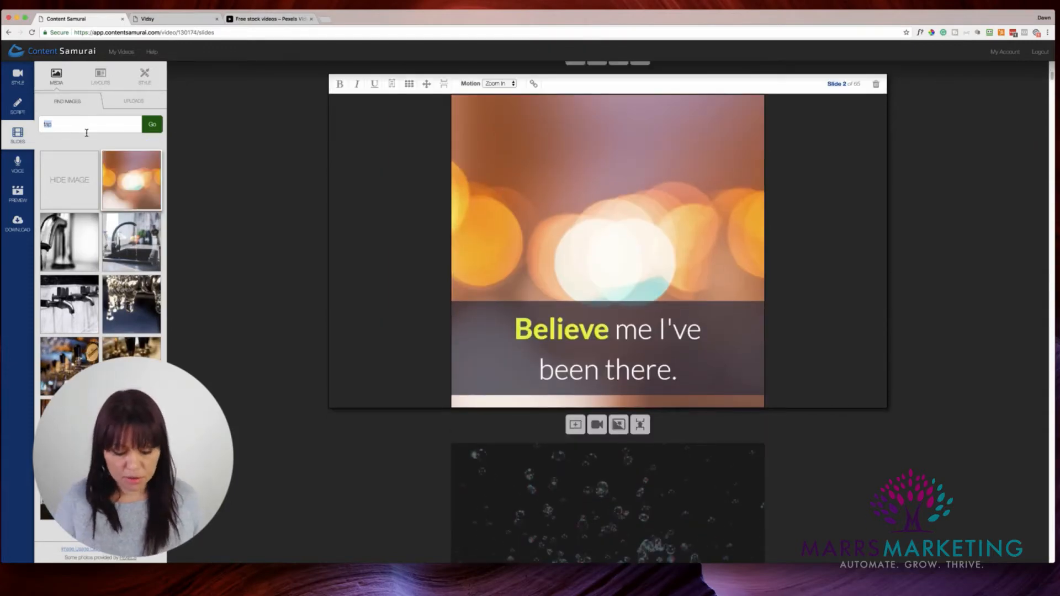
key(Return)
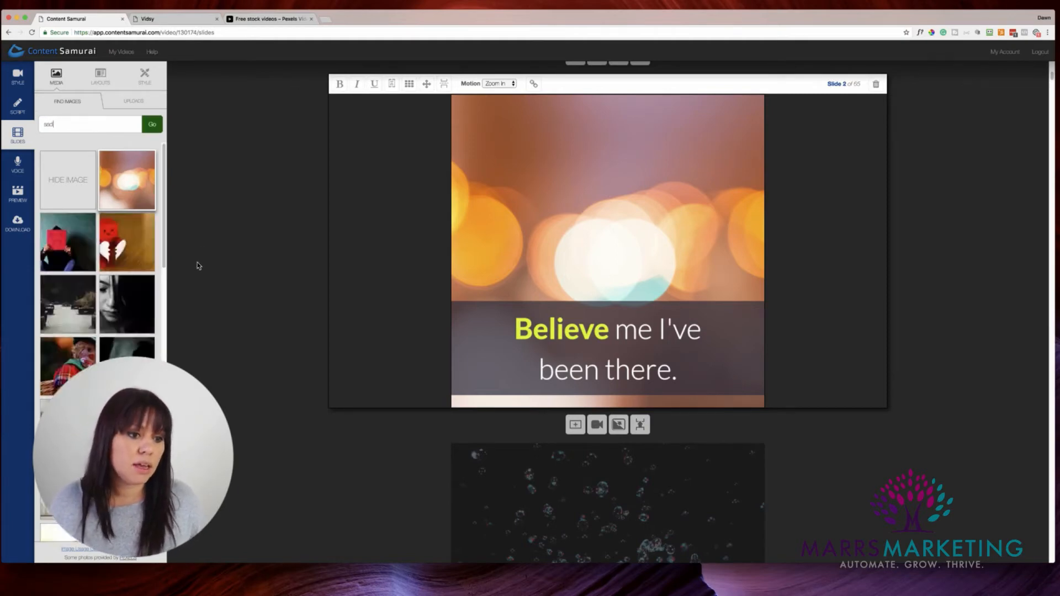
click(72, 259)
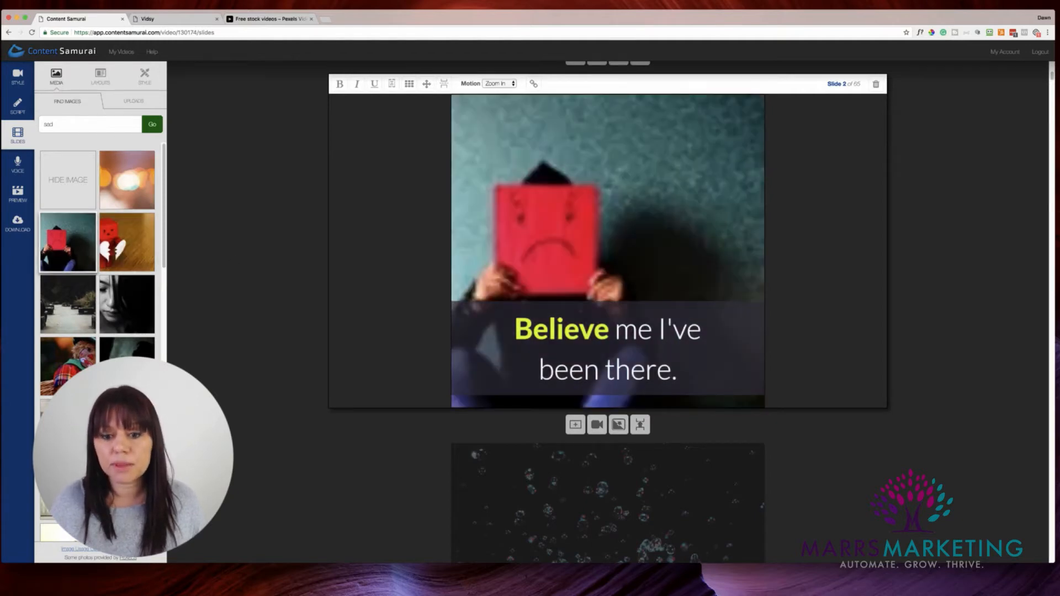
Step: Search the image library for the suggested keyword "drip" and set the green water splash picture on slide 3 and its linked slide
scroll(617, 308, down, 7)
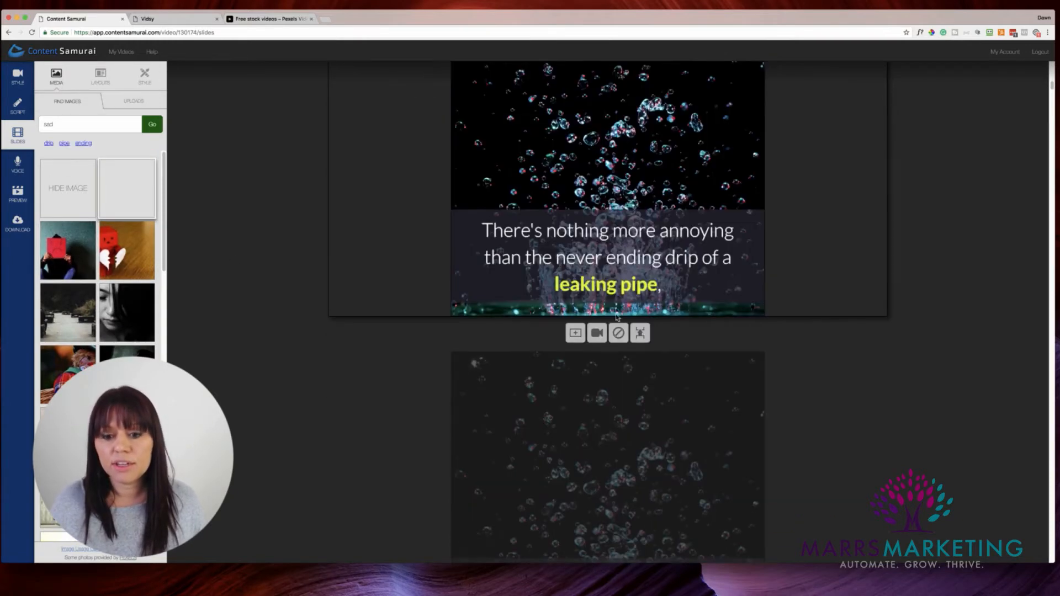
scroll(617, 308, up, 2)
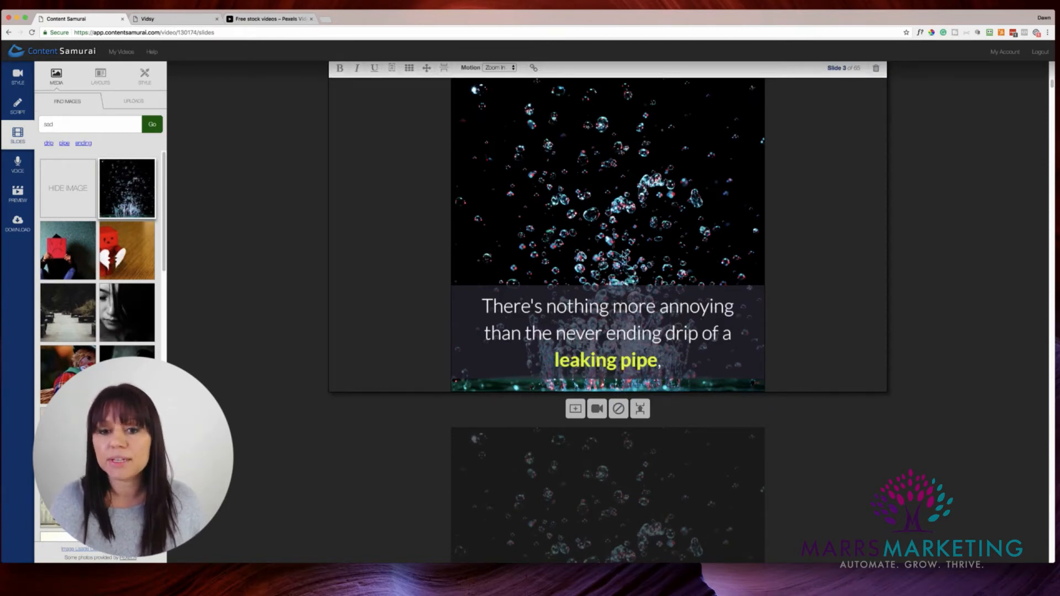
scroll(623, 256, up, 2)
scroll(623, 255, down, 1)
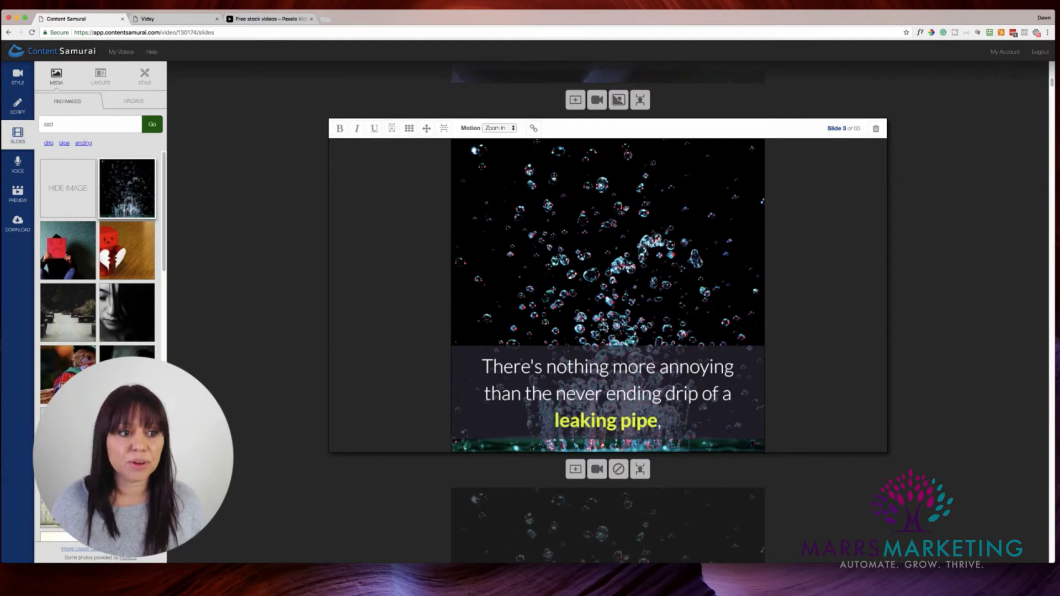
click(49, 144)
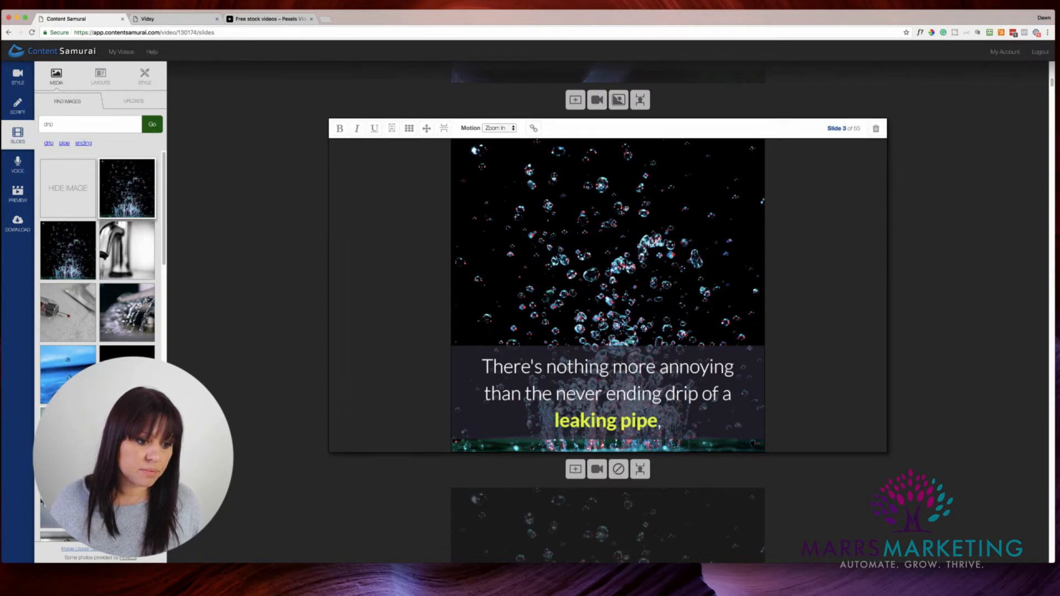
scroll(607, 270, down, 2)
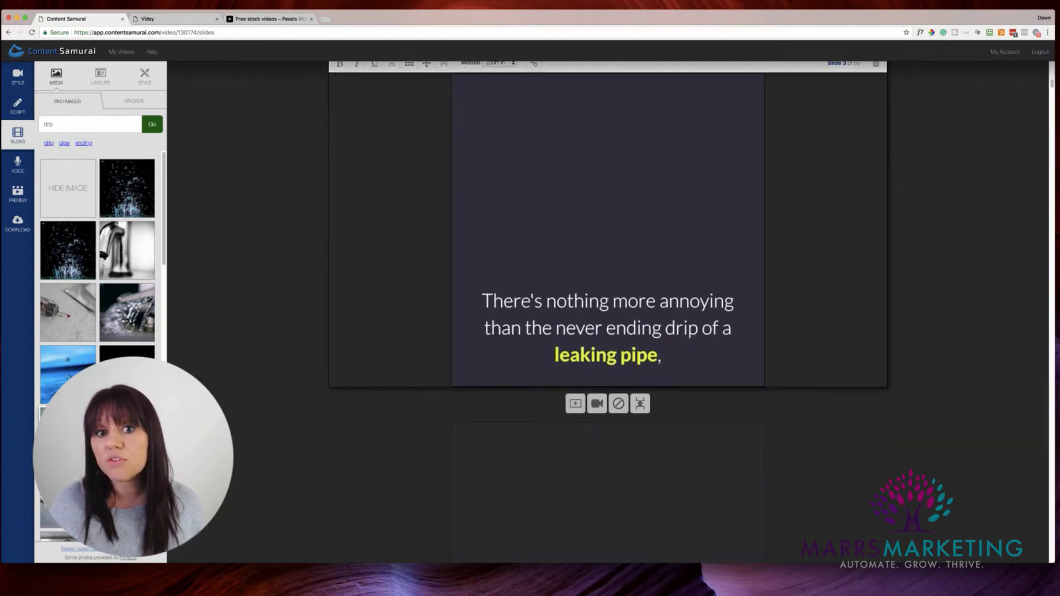
scroll(607, 270, down, 2)
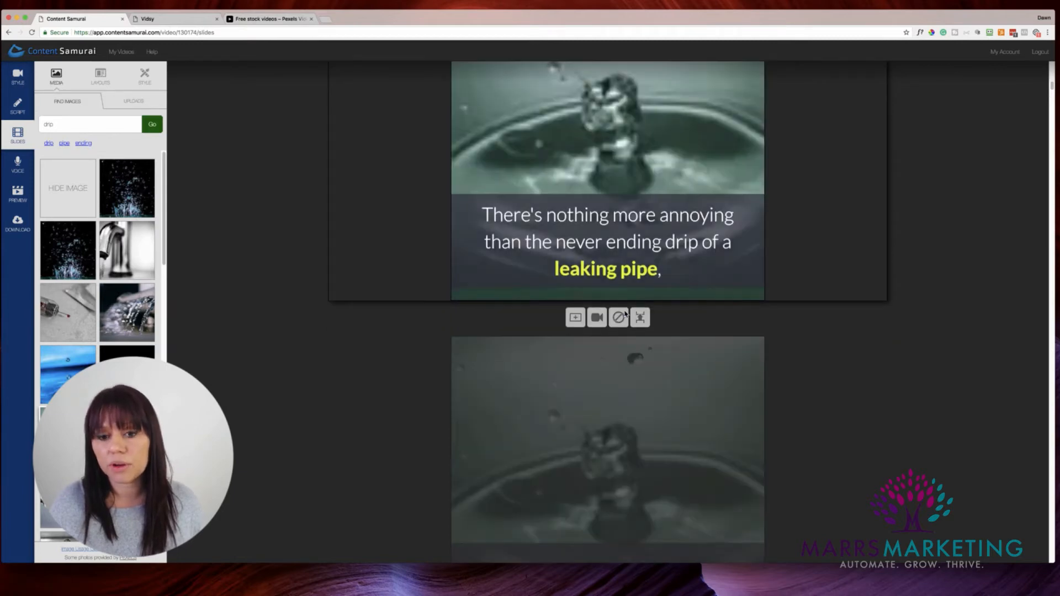
scroll(622, 316, down, 1)
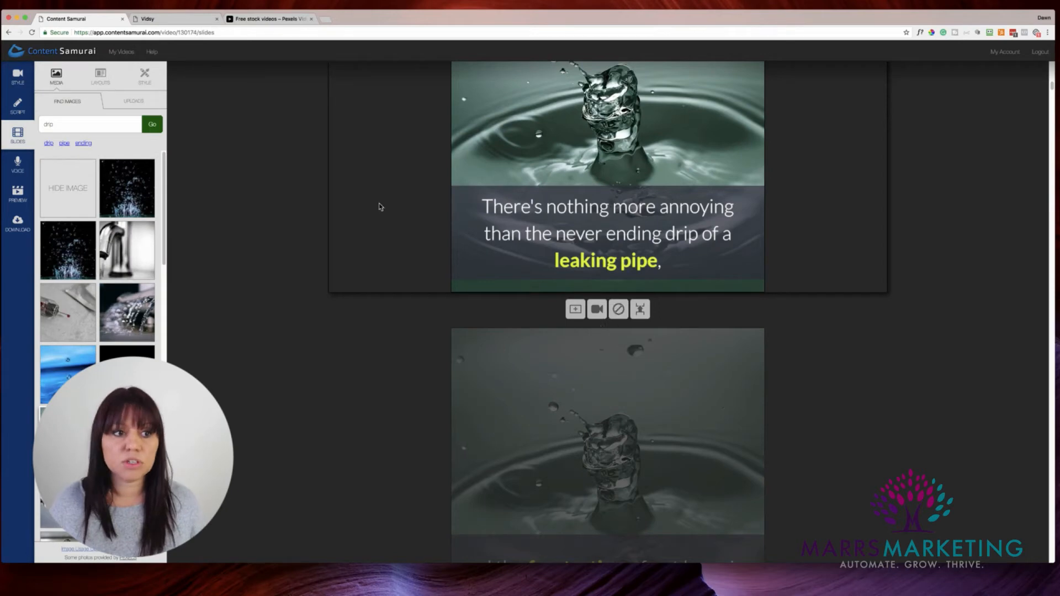
Step: View the uploaded images and, with slide 4 selected, the uploaded video clips
click(143, 103)
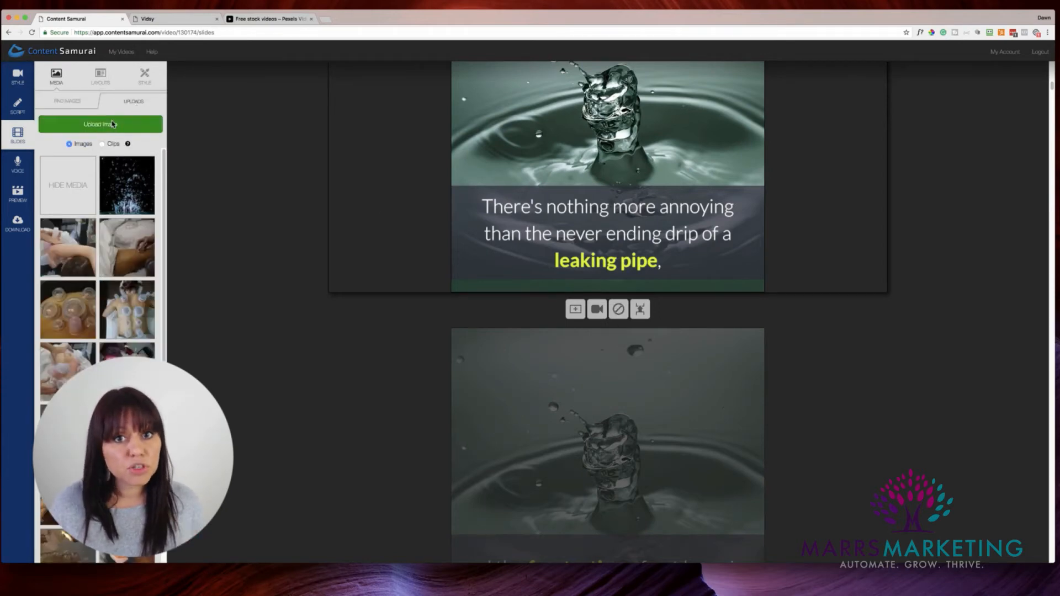
scroll(518, 357, down, 3)
click(518, 357)
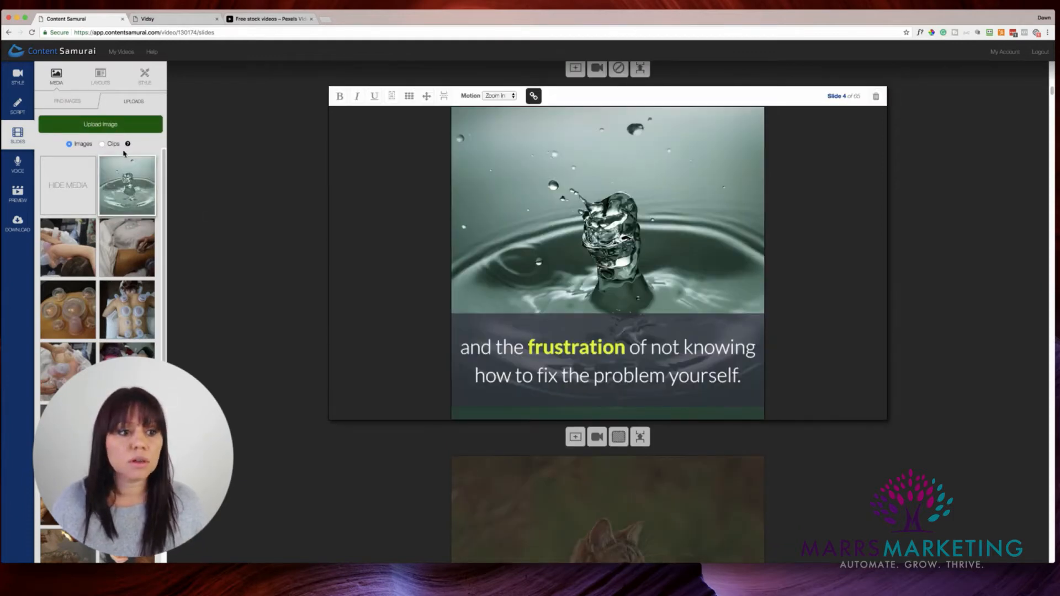
click(102, 144)
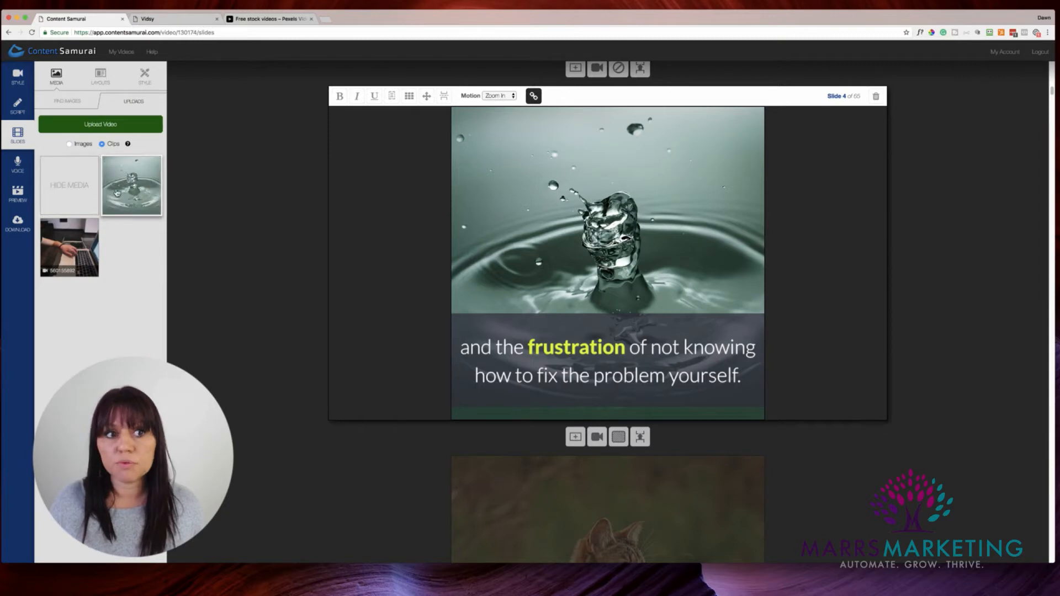
Step: Switch to the Pexels Videos site to view its free stock footage page and address, and return to Content Samurai
click(277, 20)
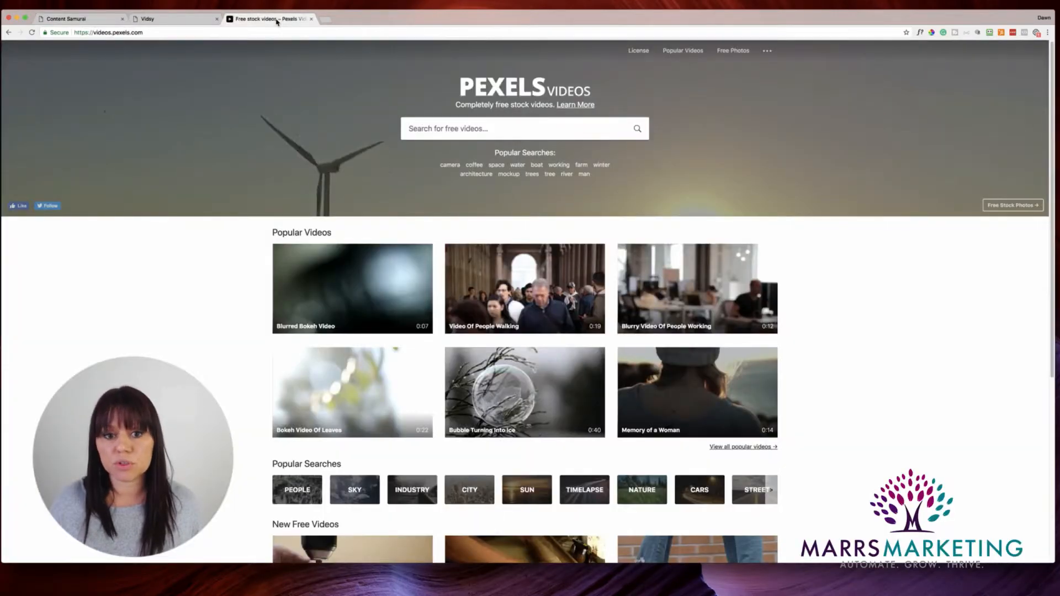
drag(127, 35, 142, 36)
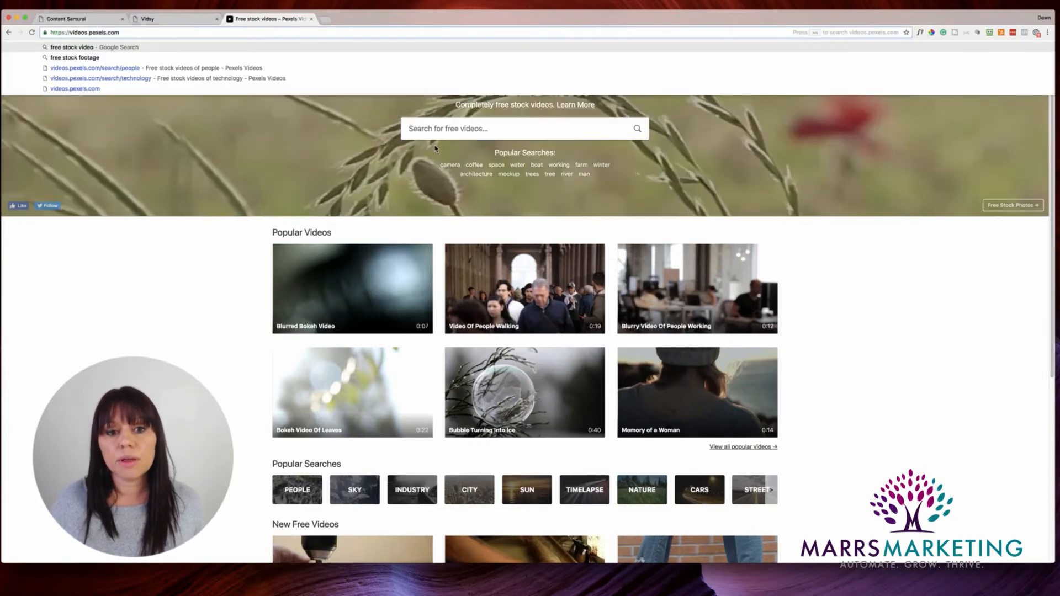
click(137, 34)
click(154, 239)
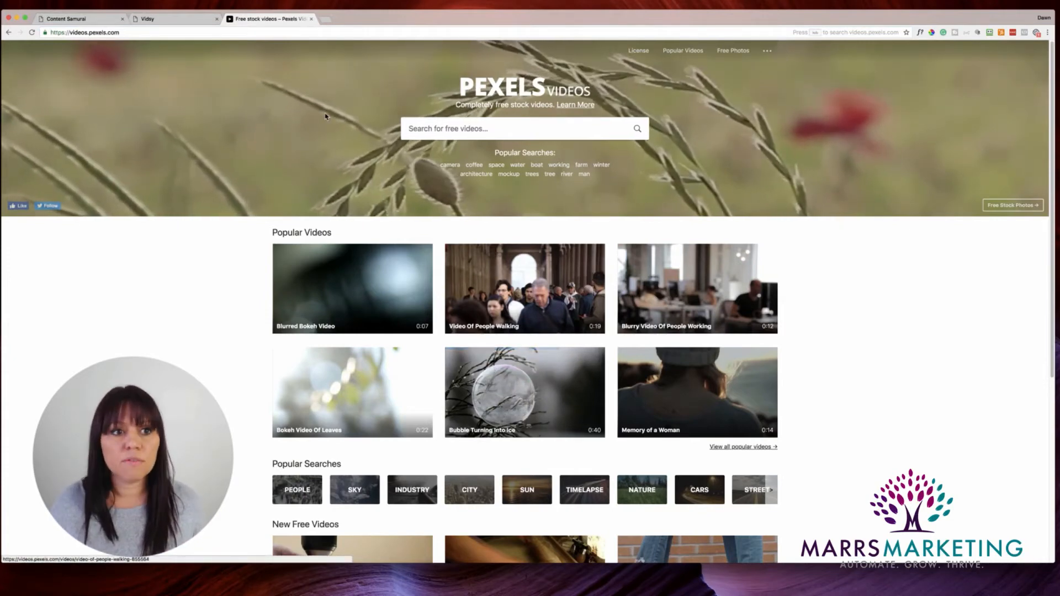
click(66, 19)
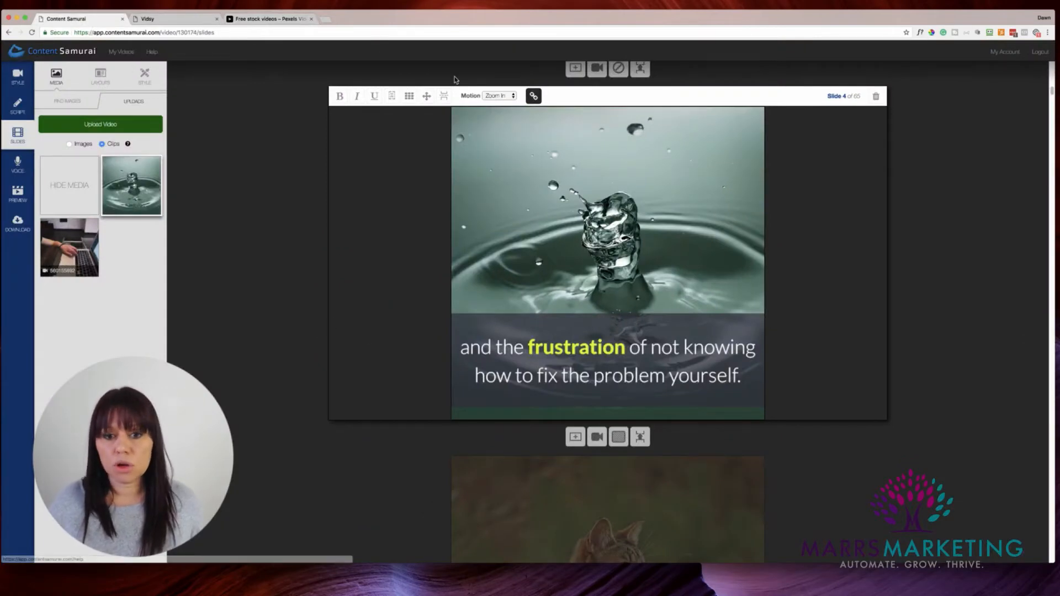
Step: Review slides 3 and 4 to compare the background image shared by the linked slides
scroll(501, 247, up, 2)
scroll(501, 246, up, 5)
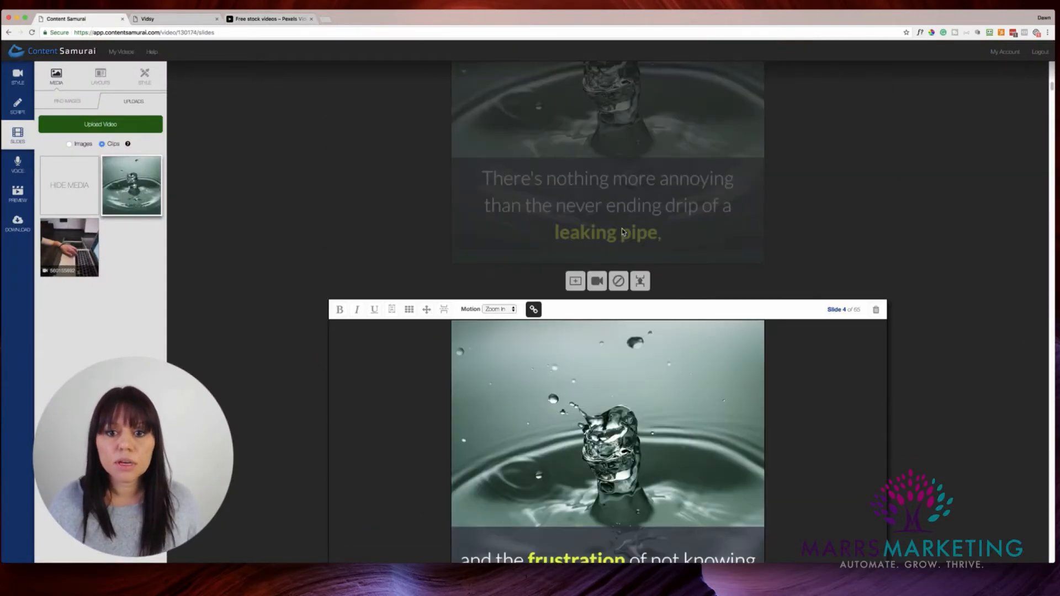
scroll(617, 161, up, 3)
click(618, 162)
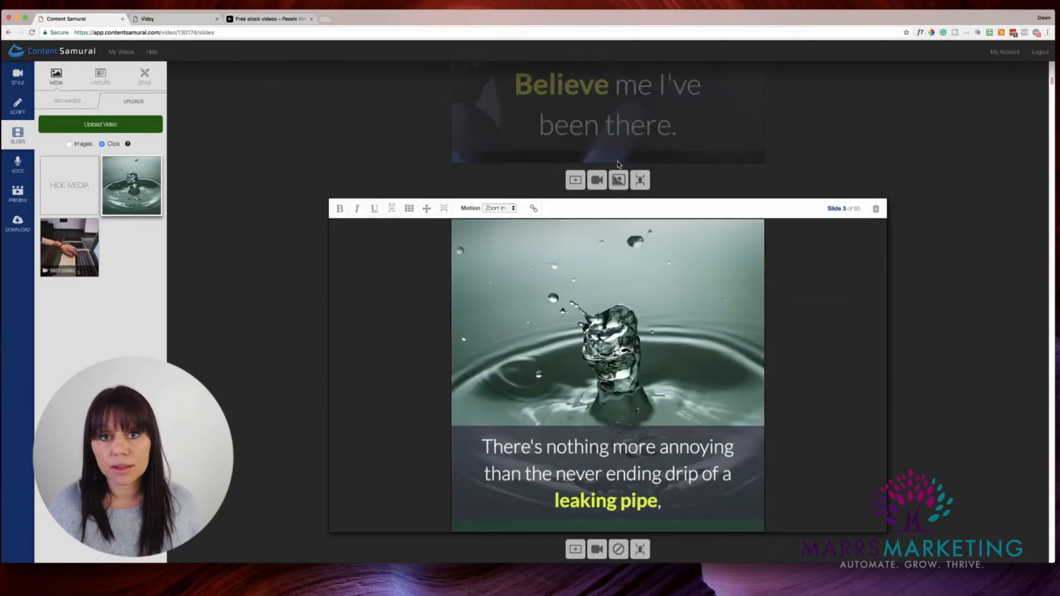
scroll(613, 172, down, 1)
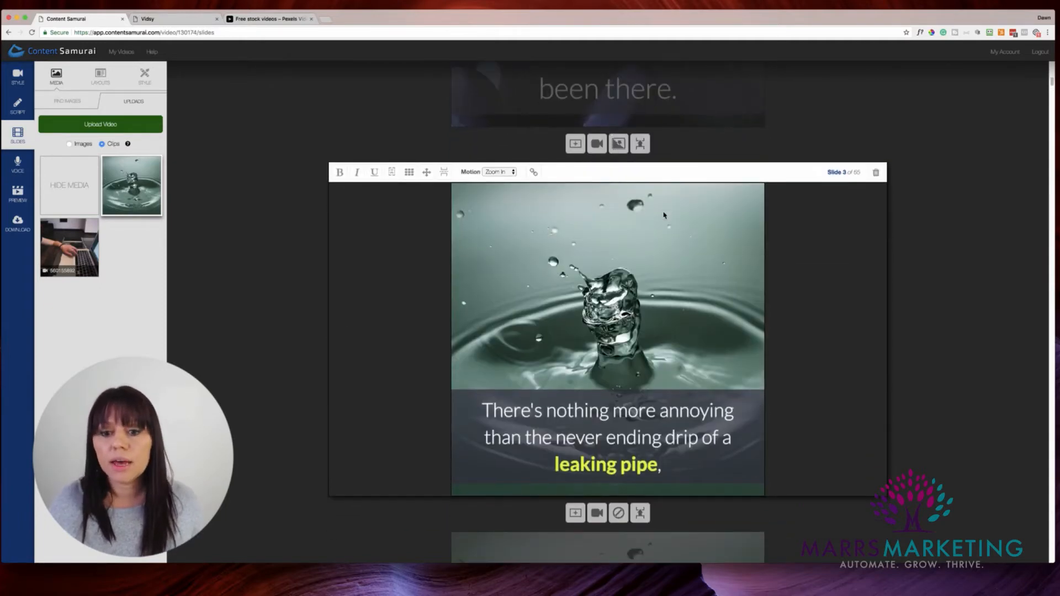
scroll(664, 215, down, 1)
scroll(664, 211, up, 3)
scroll(642, 270, down, 2)
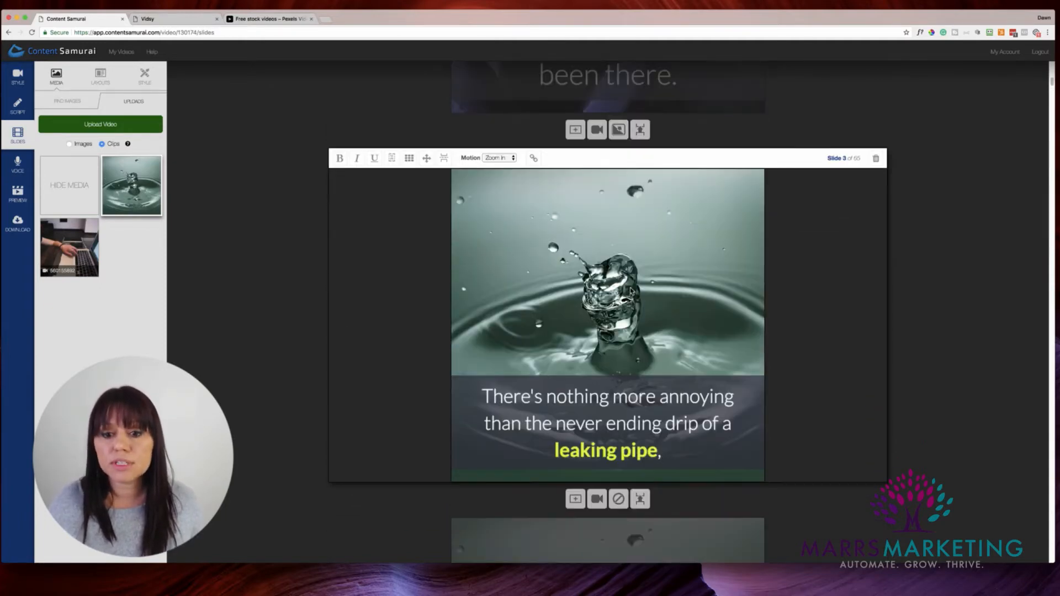
scroll(631, 291, down, 6)
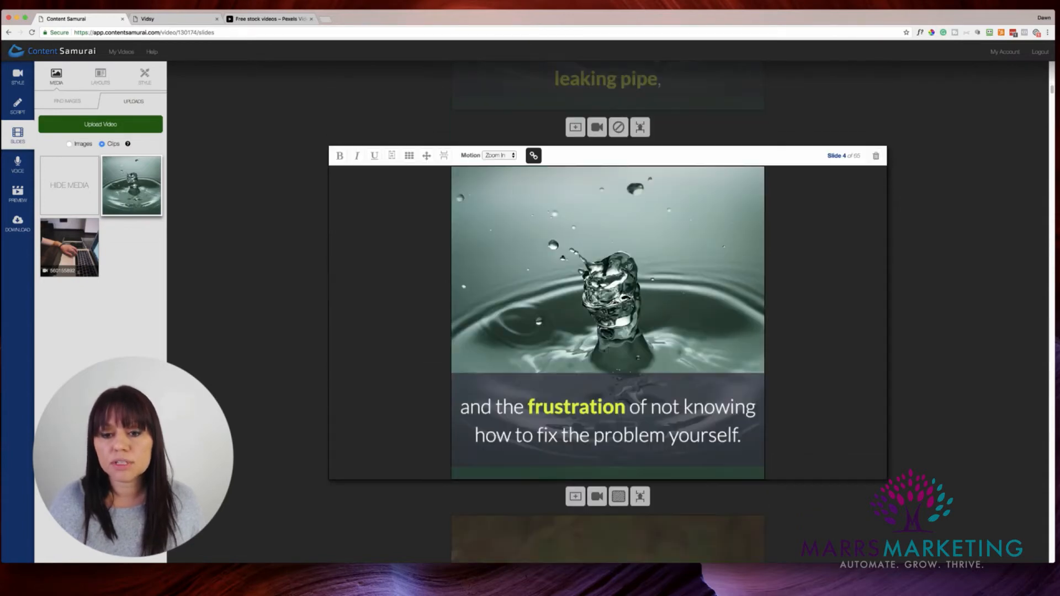
scroll(607, 348, up, 4)
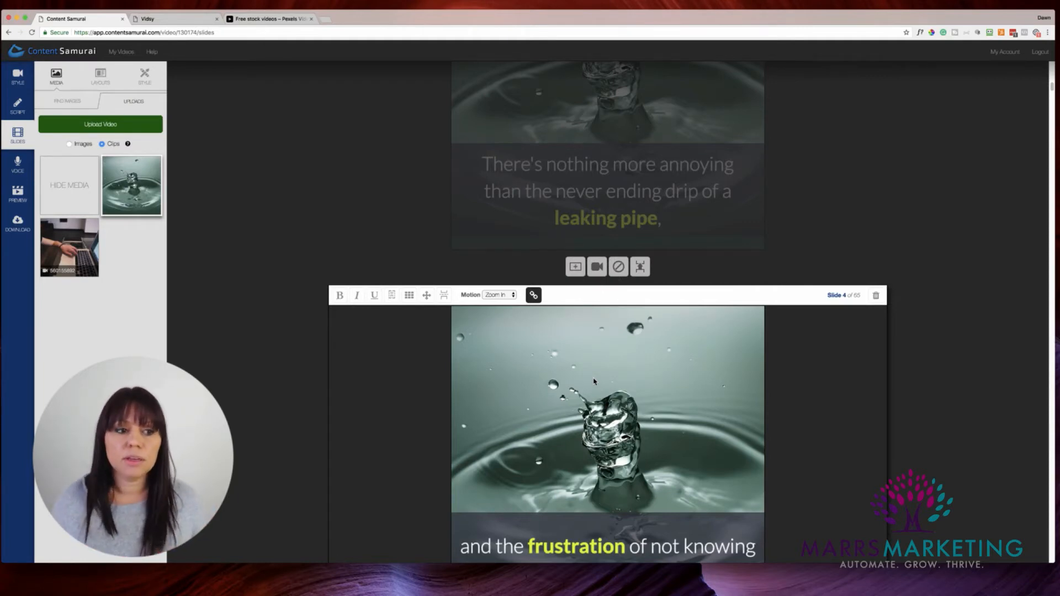
scroll(582, 304, down, 5)
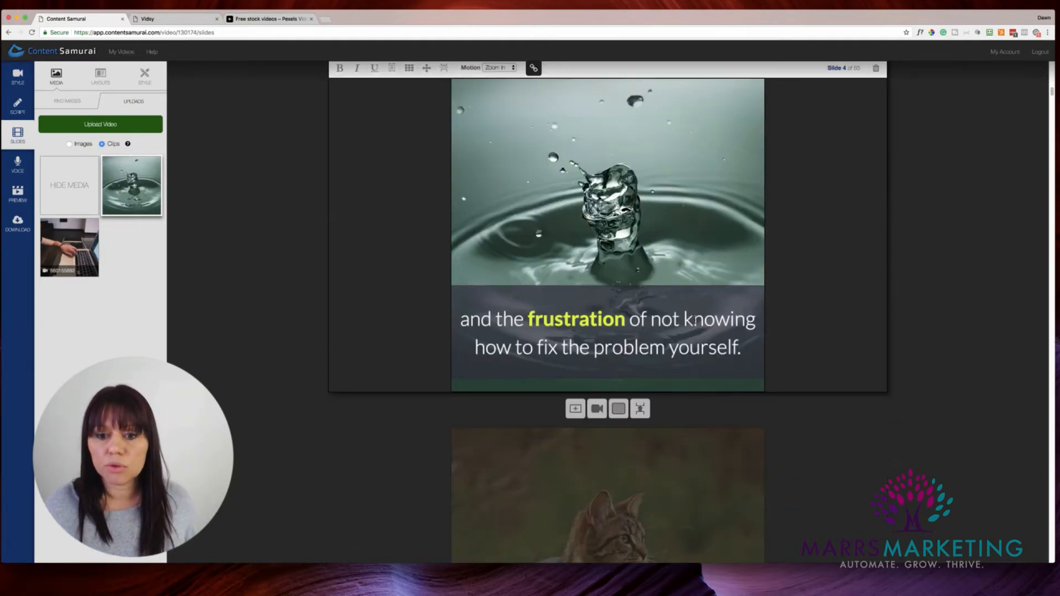
Step: Go to slide 5 and search the image library for the suggested keyword "plumbing"
scroll(694, 321, down, 5)
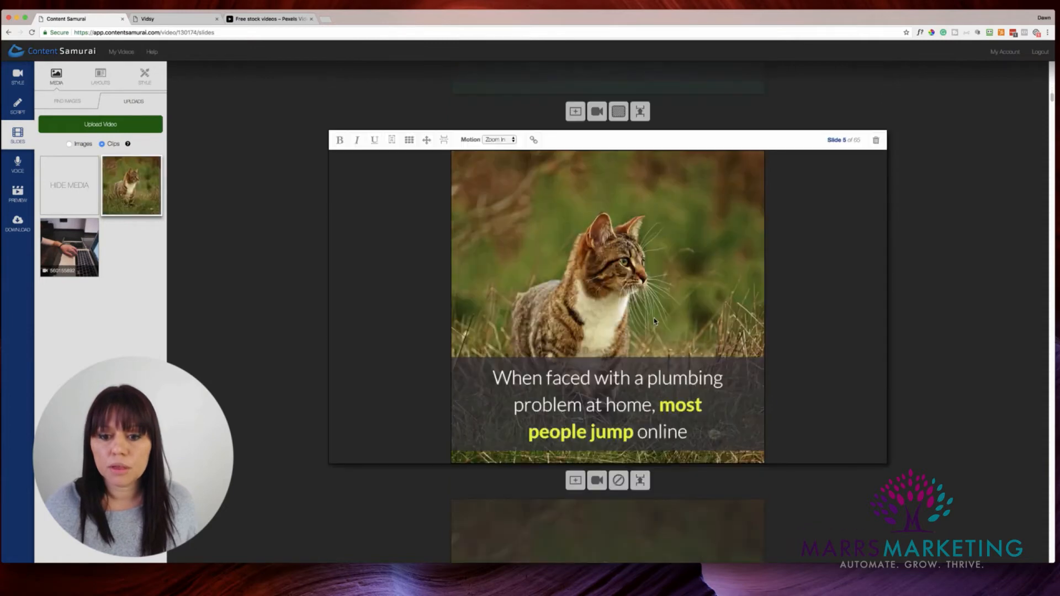
scroll(681, 297, down, 1)
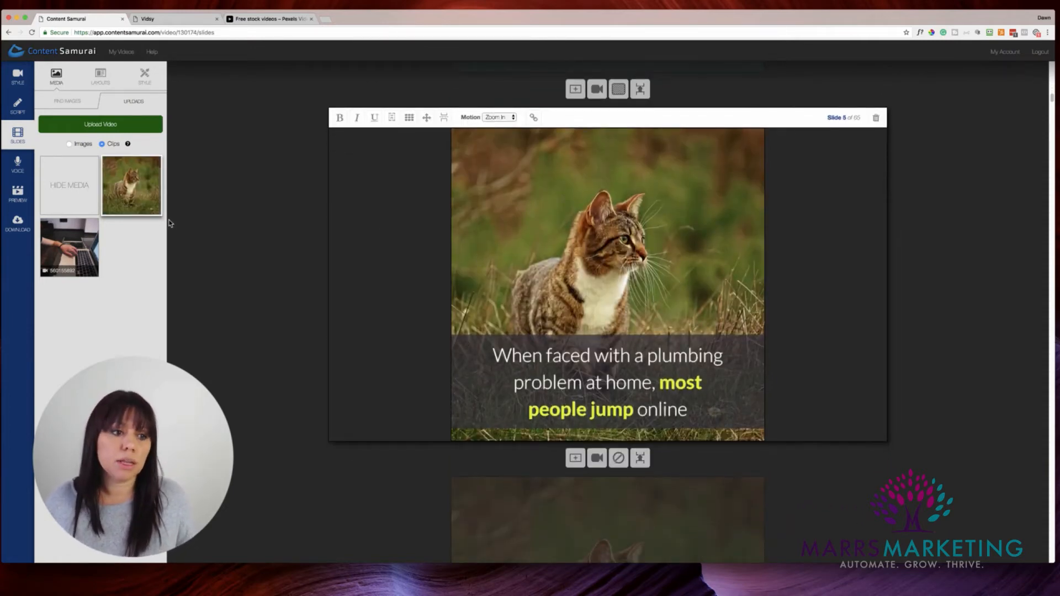
click(80, 142)
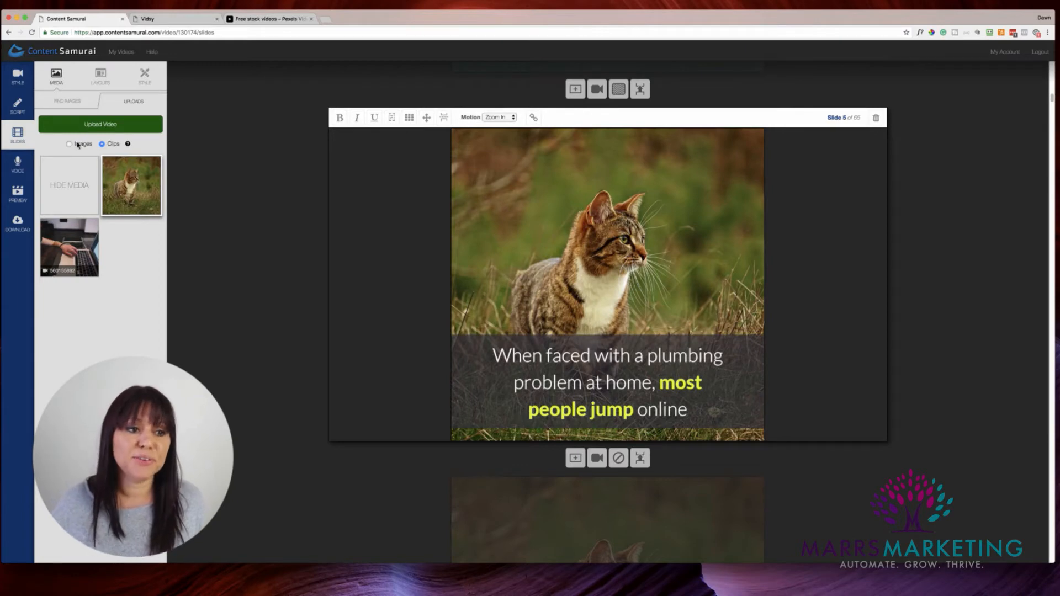
click(80, 105)
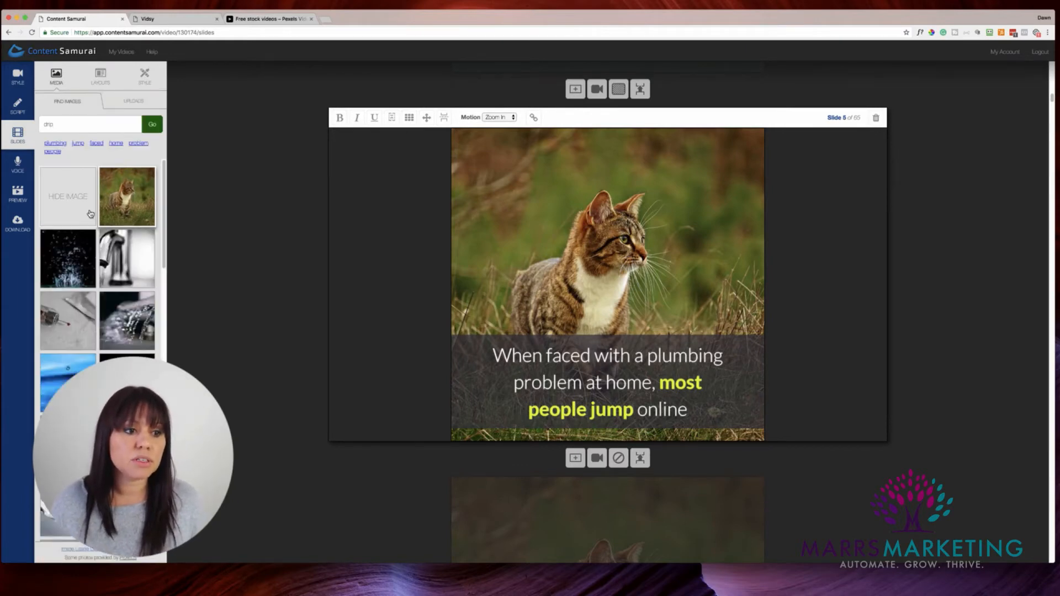
click(60, 145)
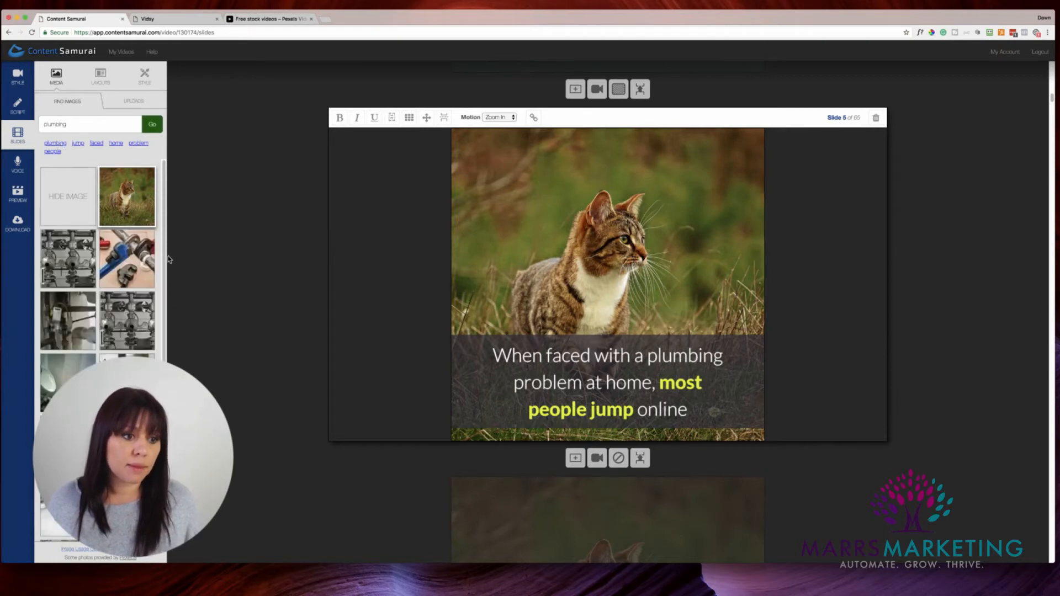
Step: Search the image library for "plumber" and set the picture of the man working on pipes as slide 5's background
double_click(66, 124)
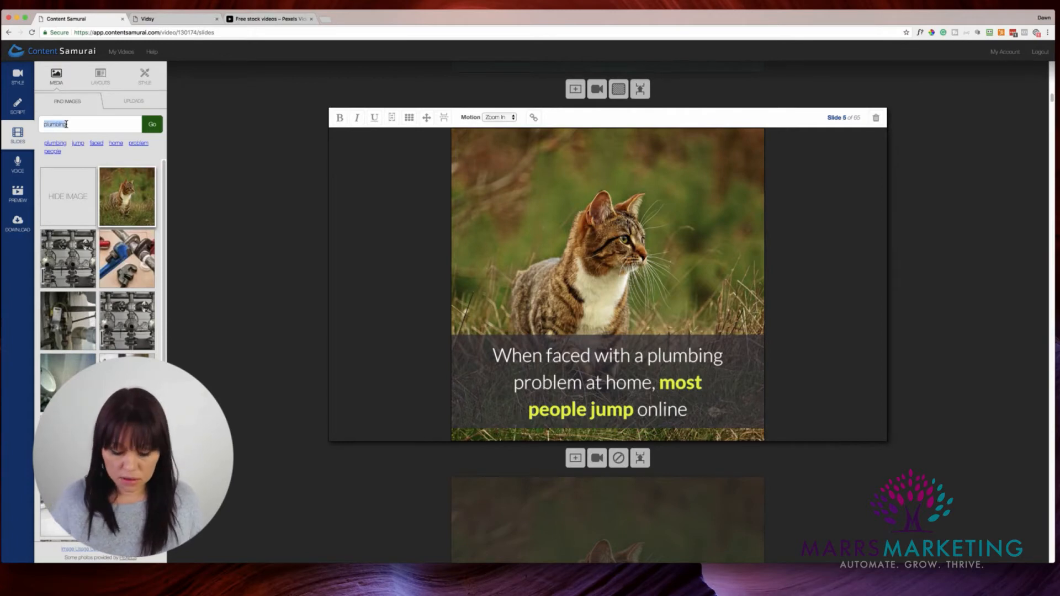
text(plumbe)
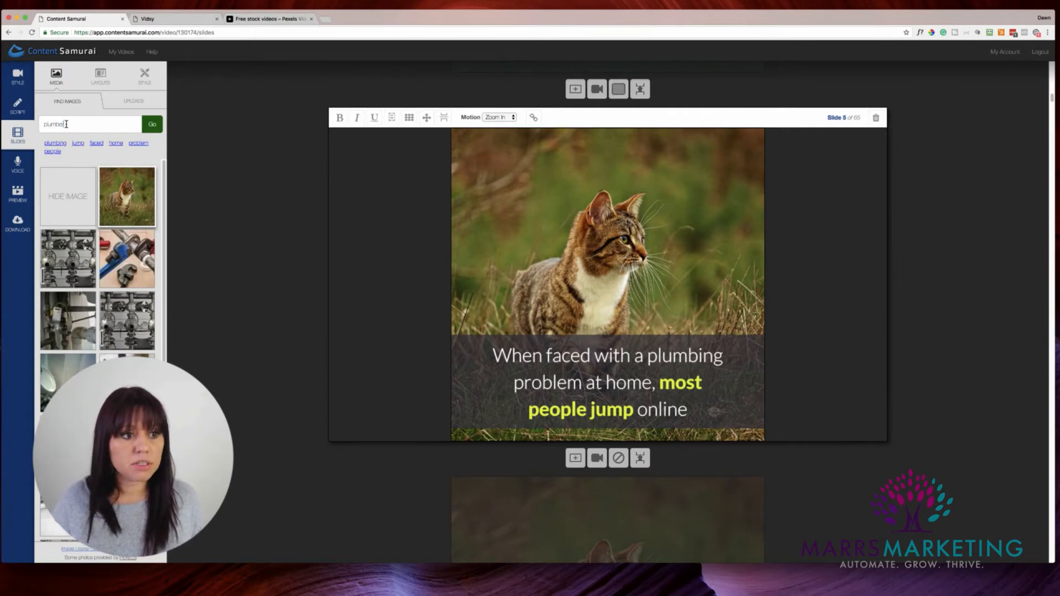
text(r)
key(Return)
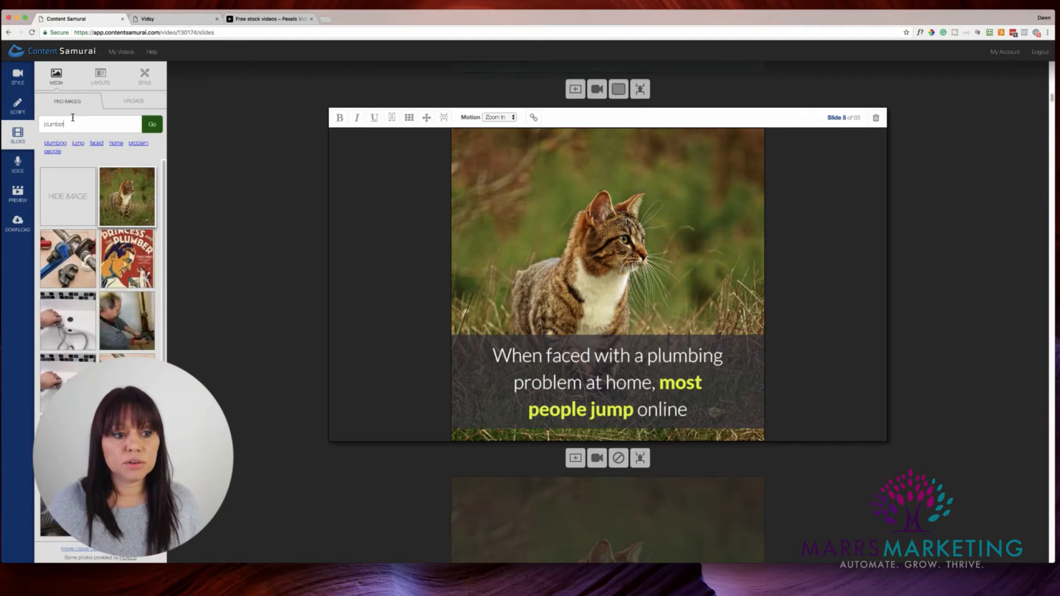
click(131, 326)
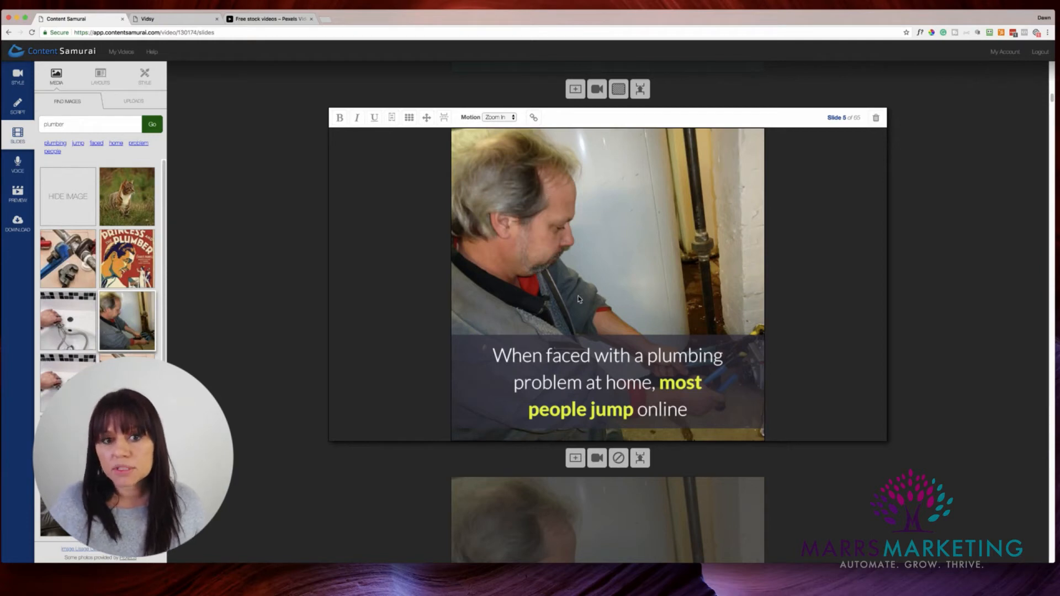
Step: Try slide 5's text at the top and in the centre, and return it to the bottom position
click(409, 117)
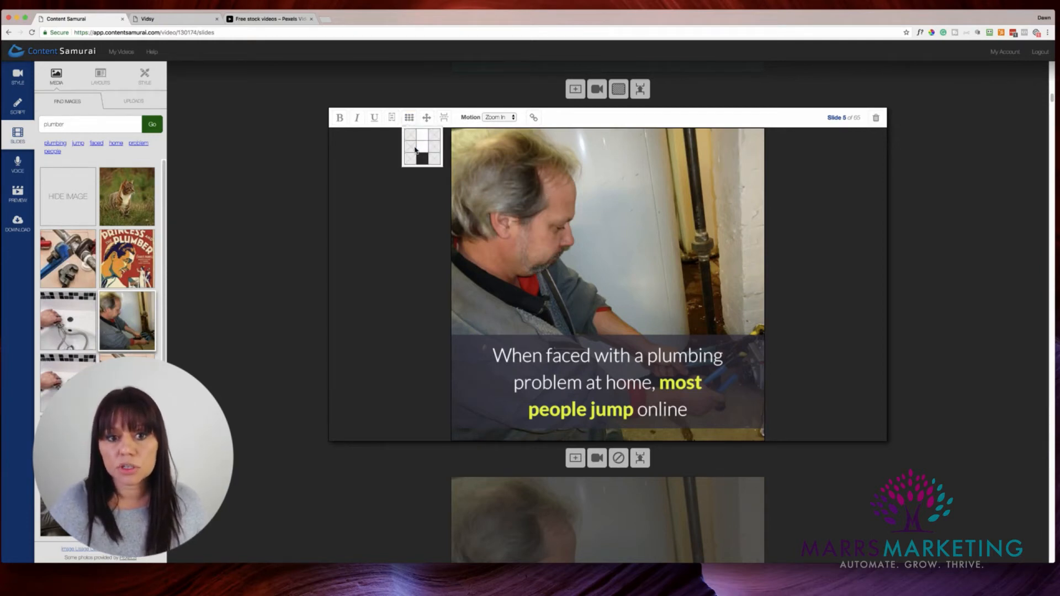
click(422, 134)
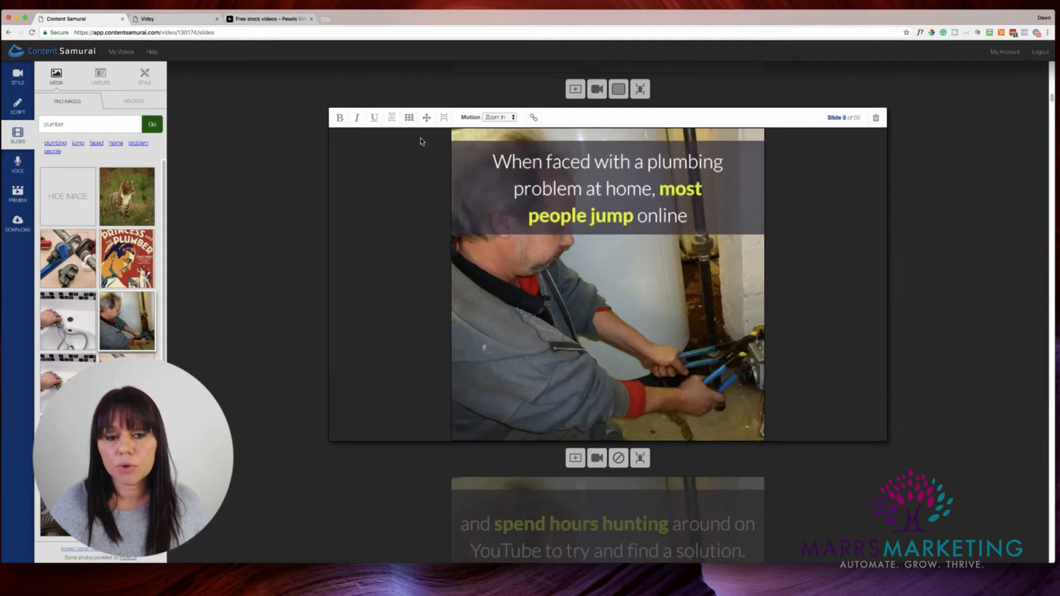
click(409, 117)
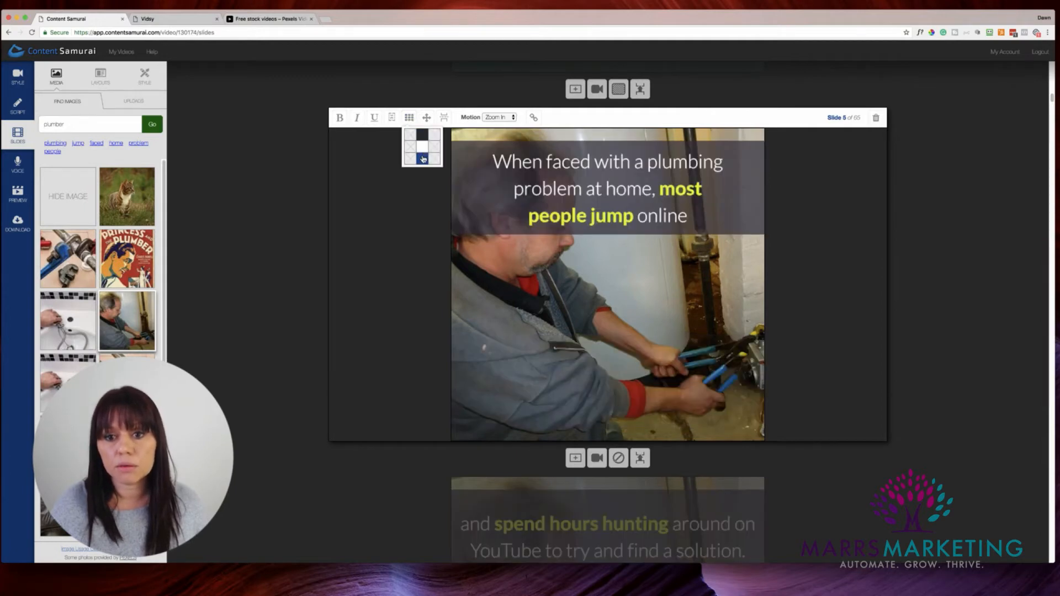
click(423, 150)
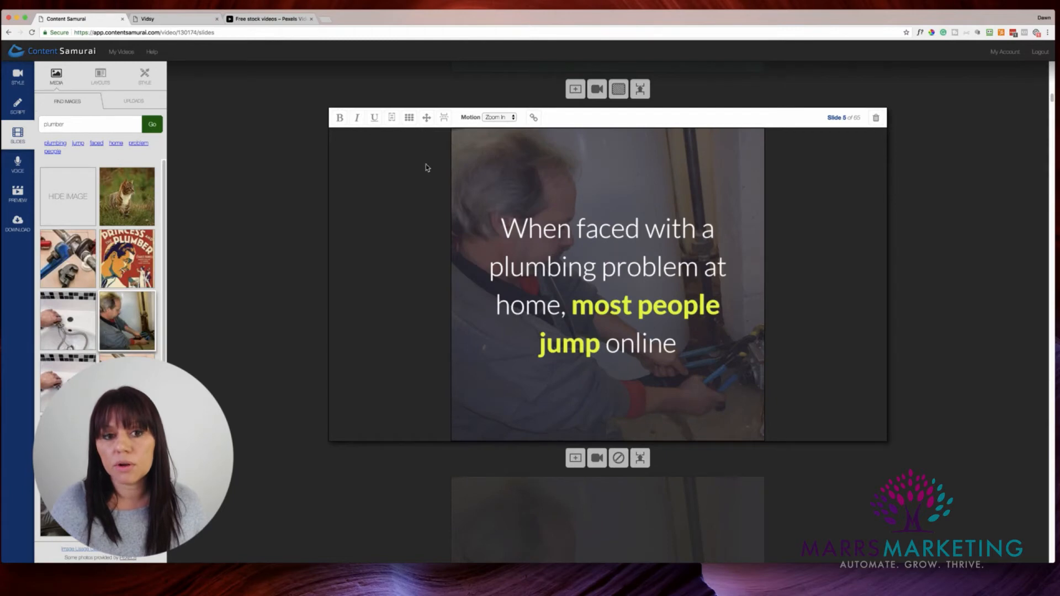
click(409, 117)
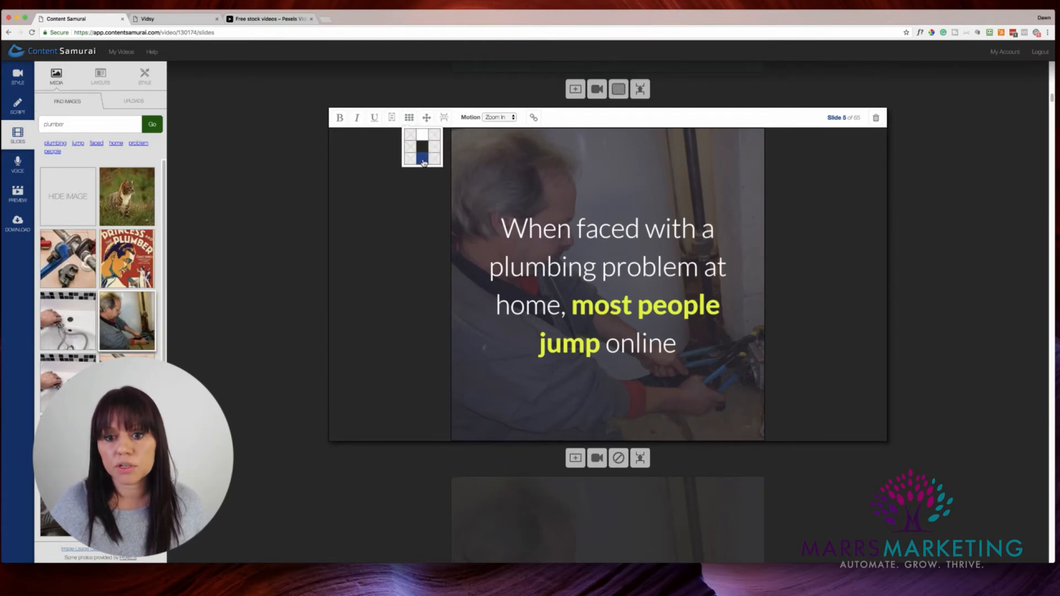
click(422, 161)
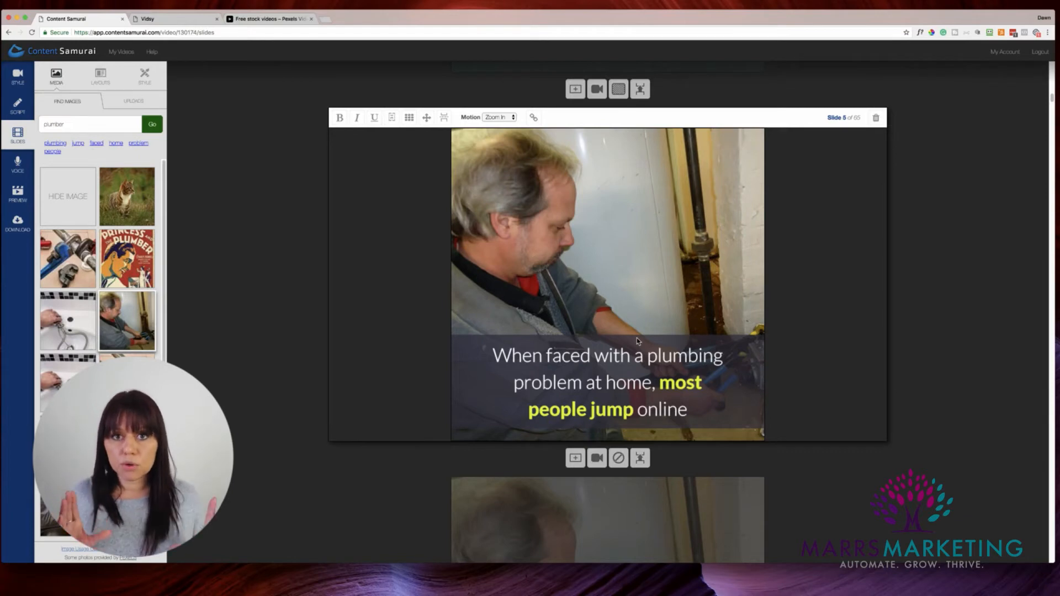
click(409, 118)
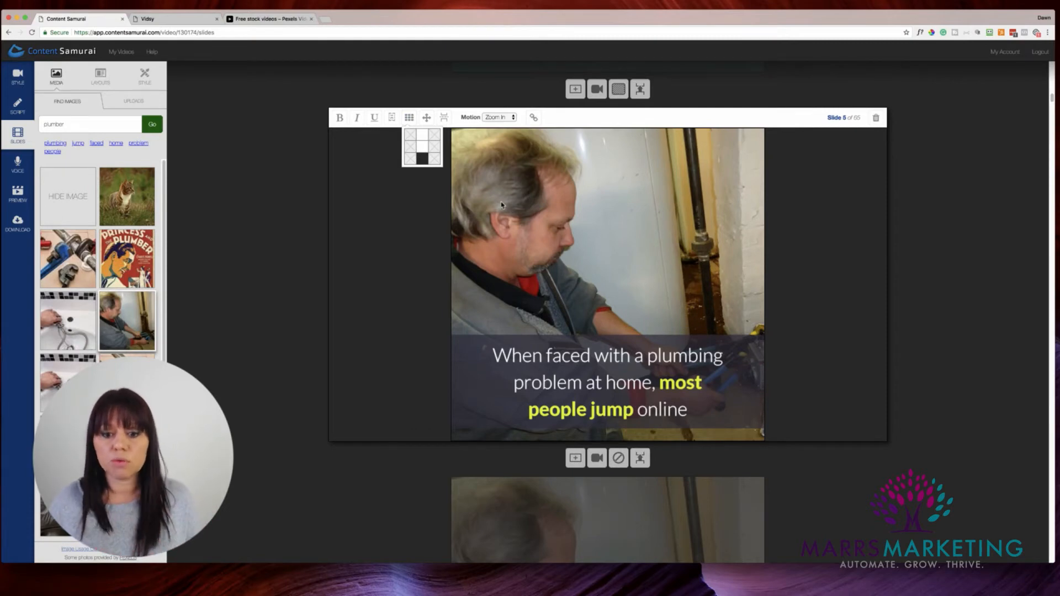
click(419, 197)
Step: Review slides 6 to 9, checking how each background image suits its text
scroll(679, 447, down, 1)
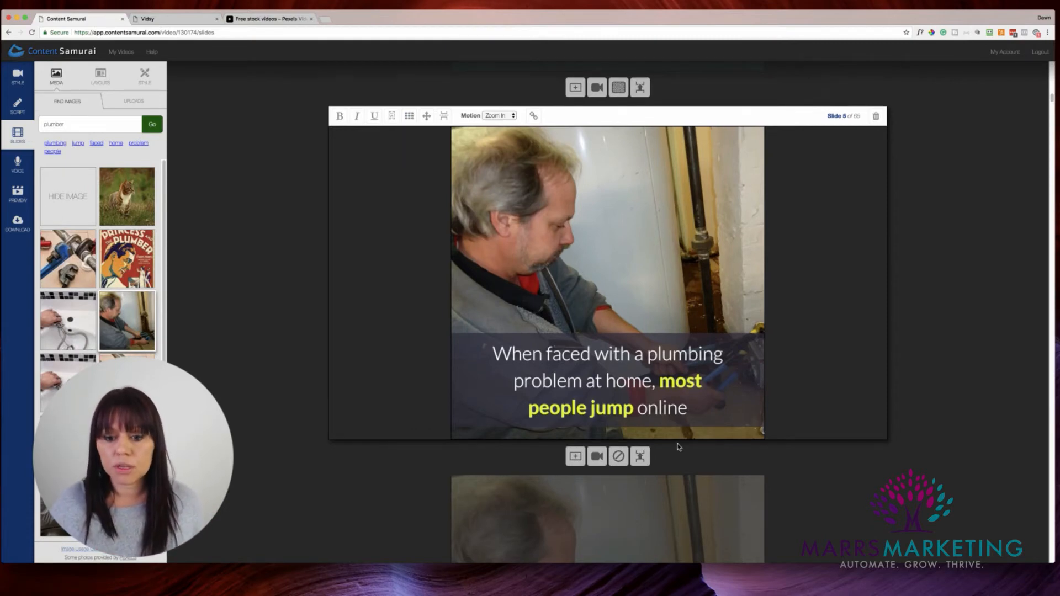
scroll(680, 447, down, 8)
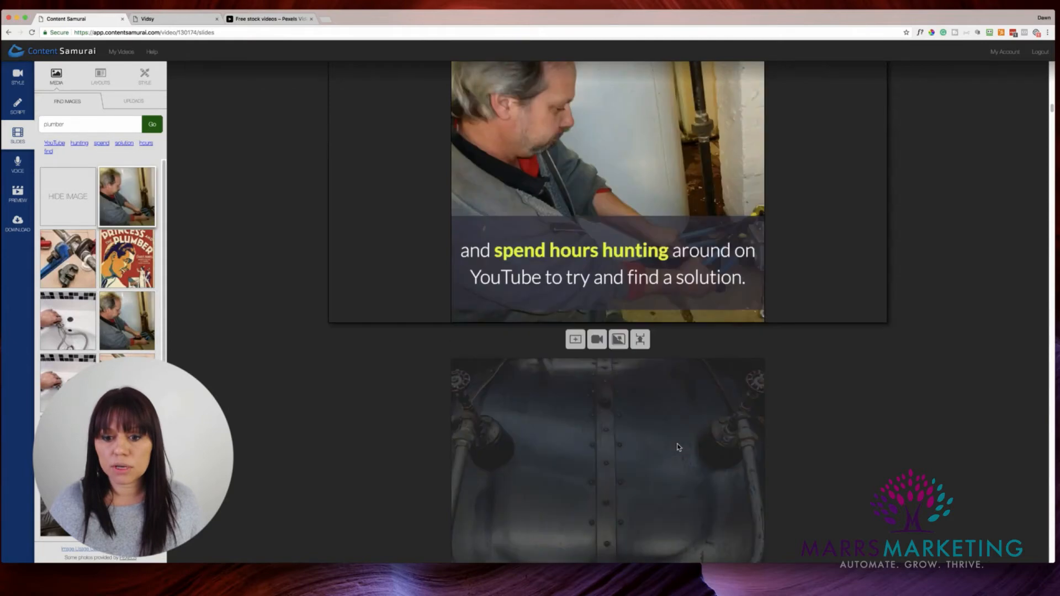
scroll(679, 447, down, 5)
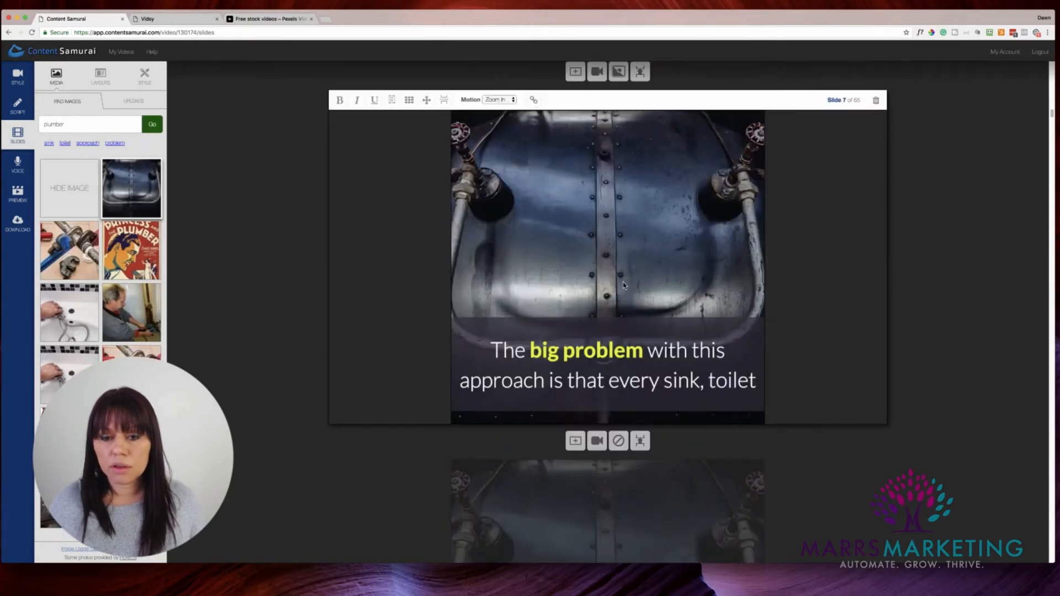
scroll(624, 285, down, 3)
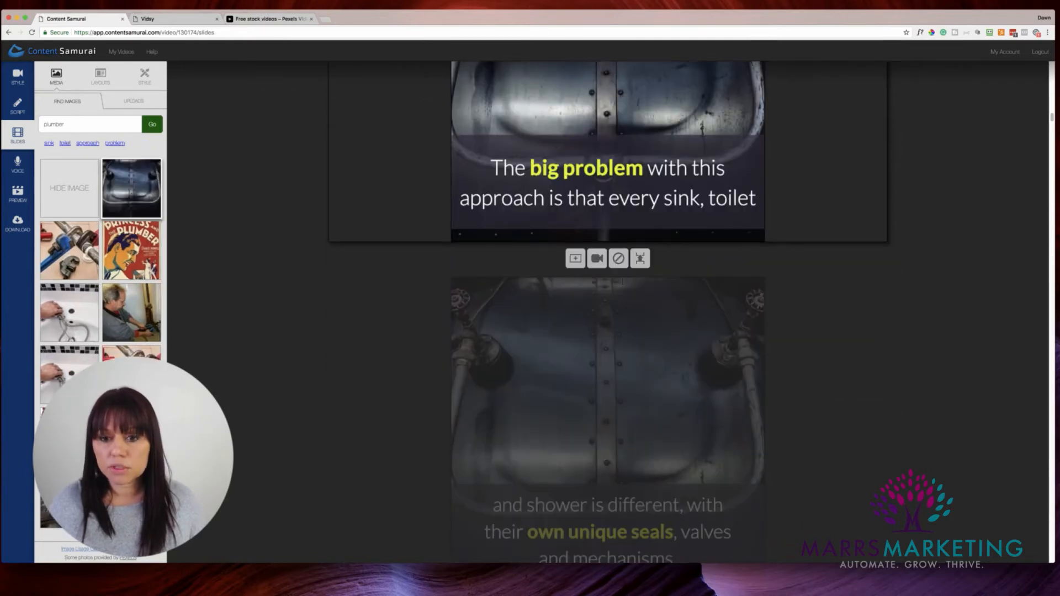
scroll(622, 281, down, 2)
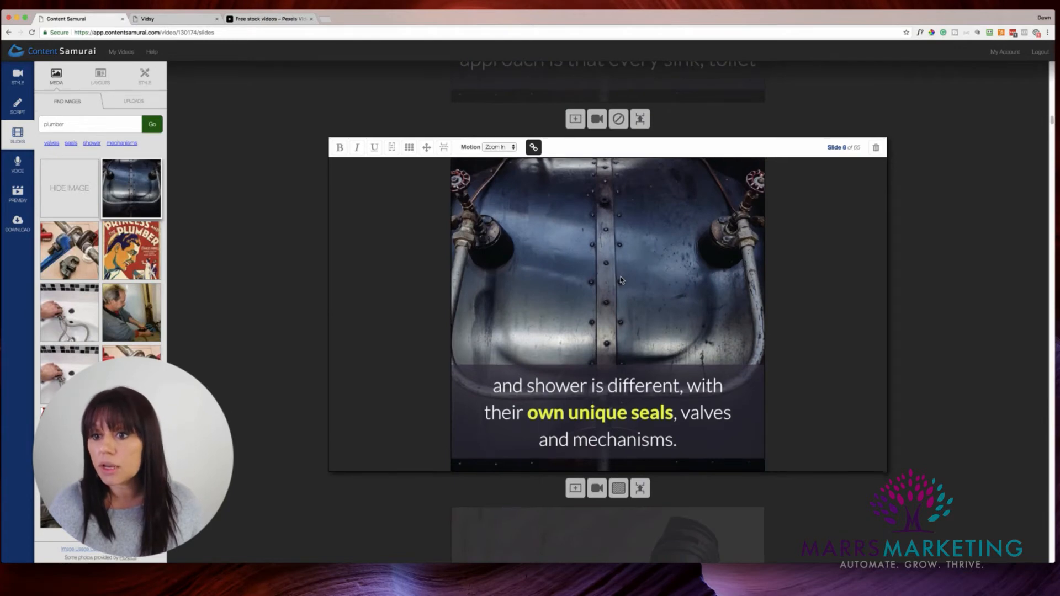
scroll(620, 280, down, 1)
scroll(622, 280, down, 2)
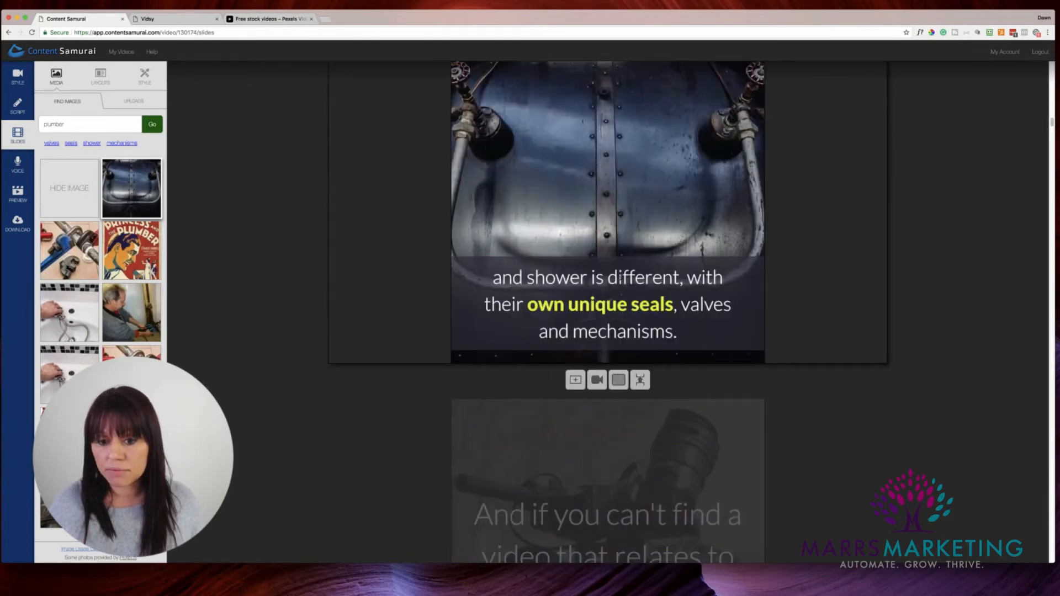
scroll(619, 279, down, 4)
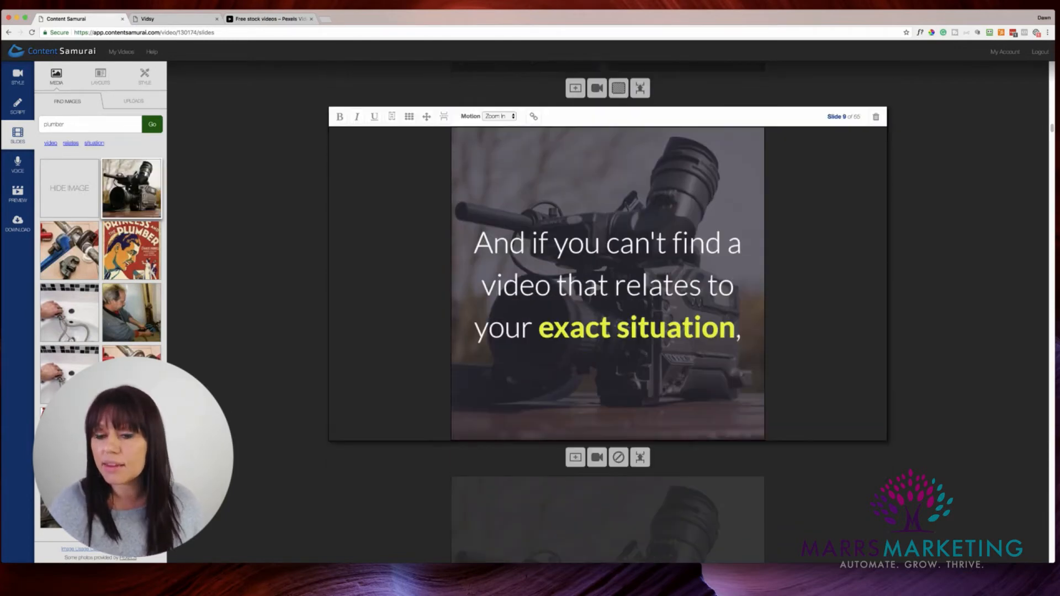
scroll(609, 279, down, 1)
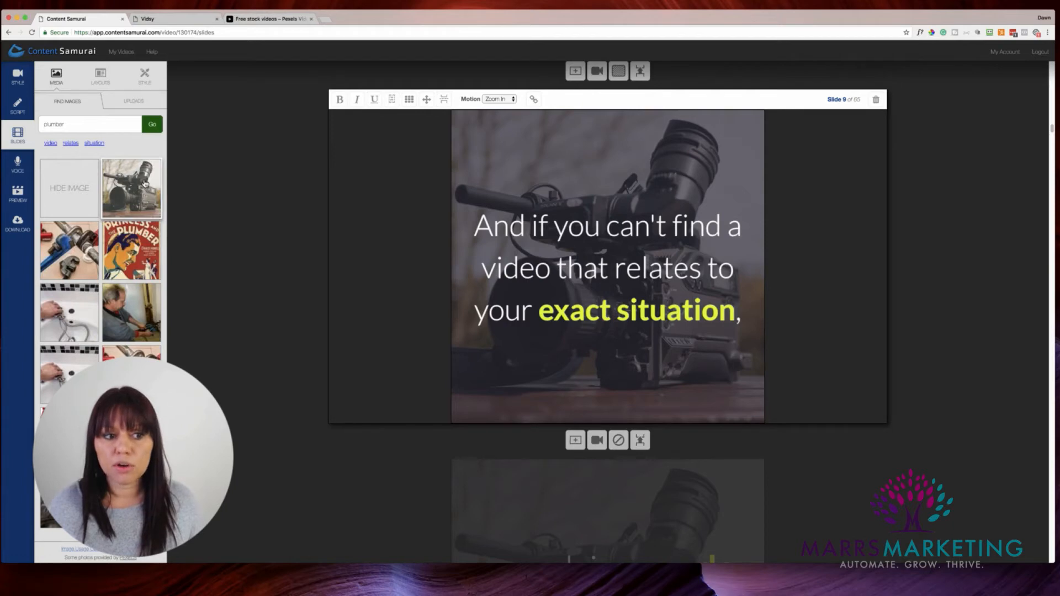
Step: Search the image library for the suggested keywords "situation" on slide 9 and "advice" on slide 10
click(94, 144)
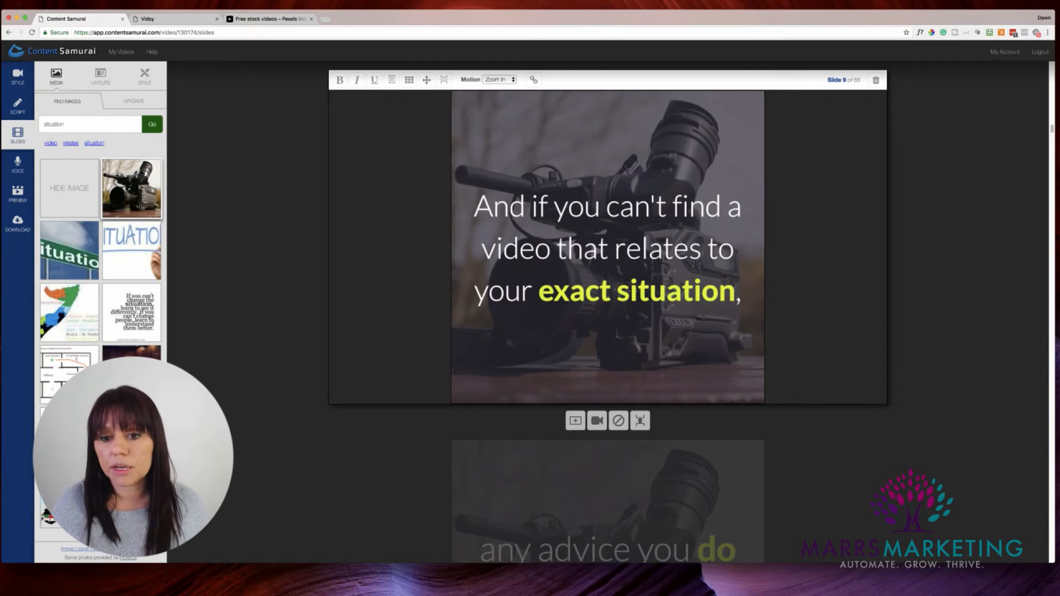
scroll(671, 360, down, 2)
scroll(679, 350, down, 3)
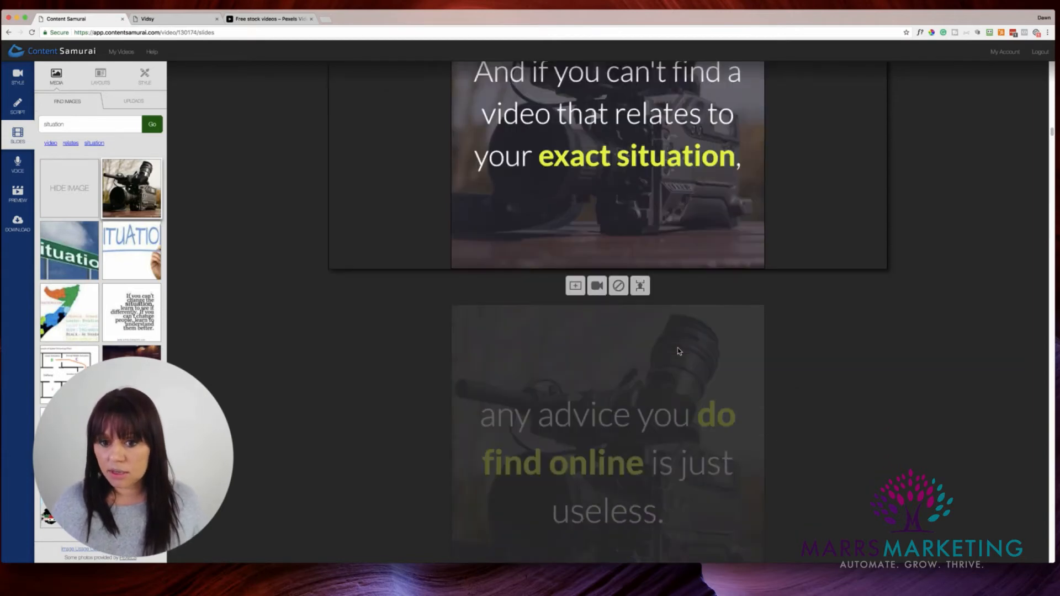
click(679, 351)
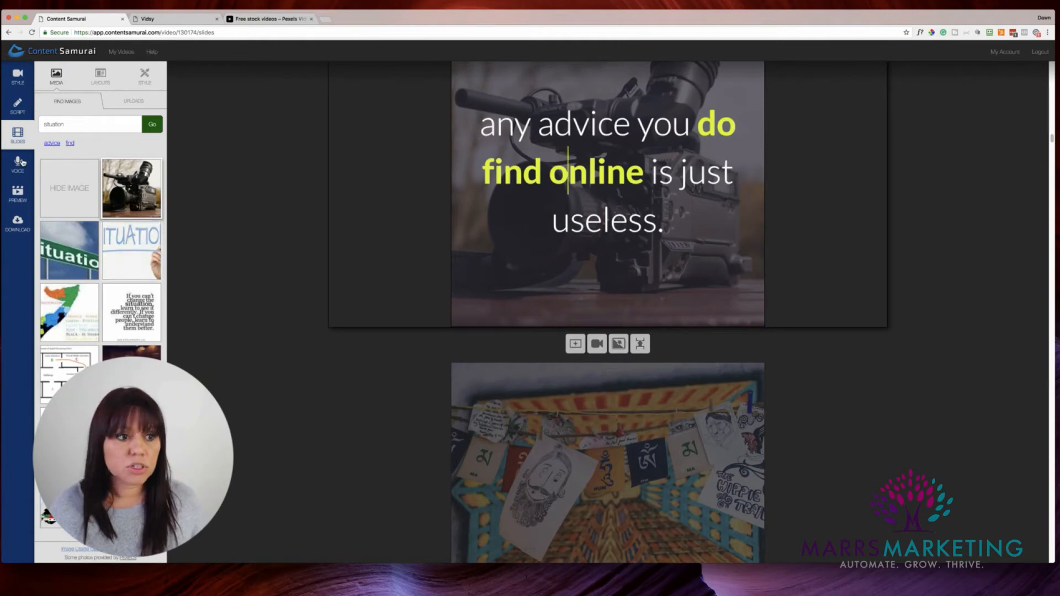
click(56, 145)
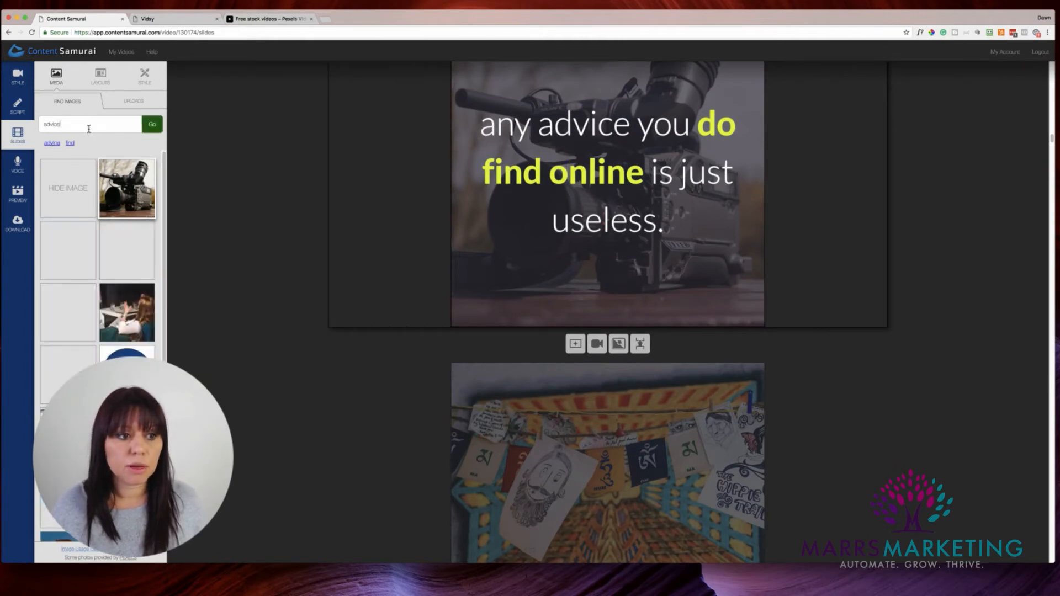
Step: Search the image library for "plumber" and hide the background image on slide 10
double_click(89, 126)
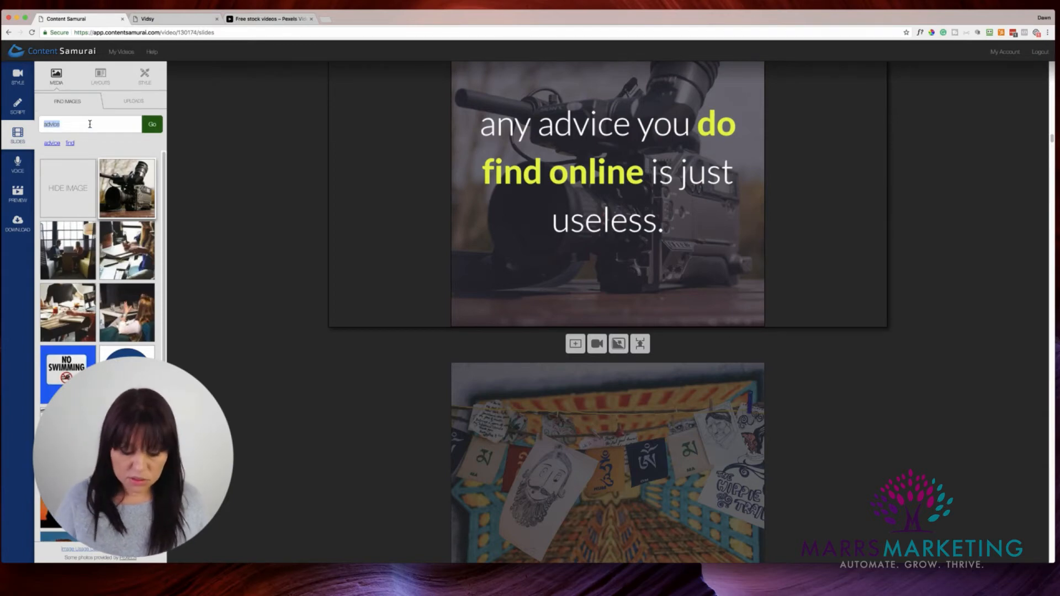
text(d)
text(lumin)
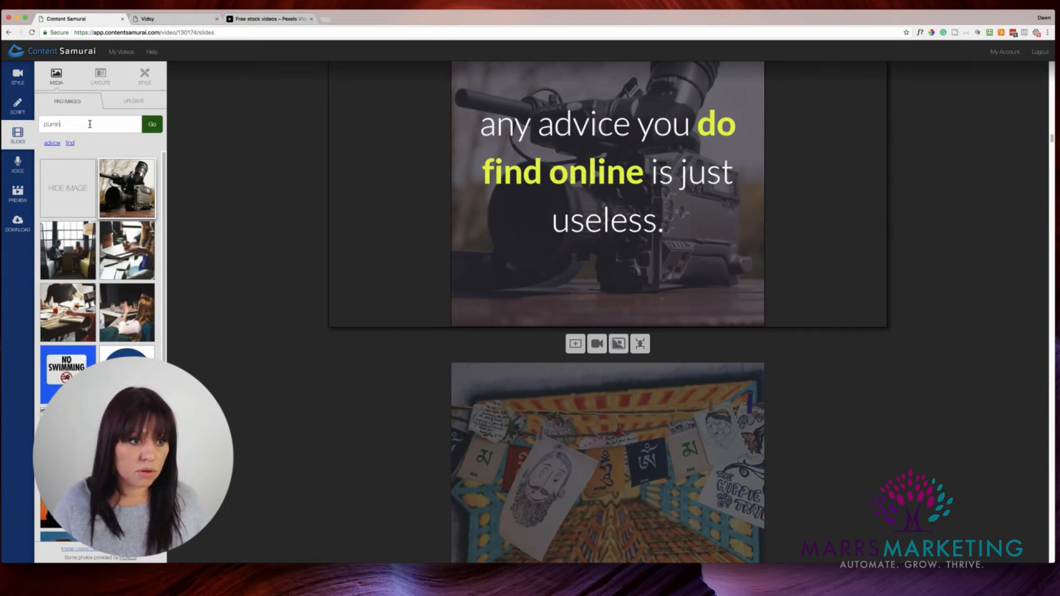
text(er)
key(Return)
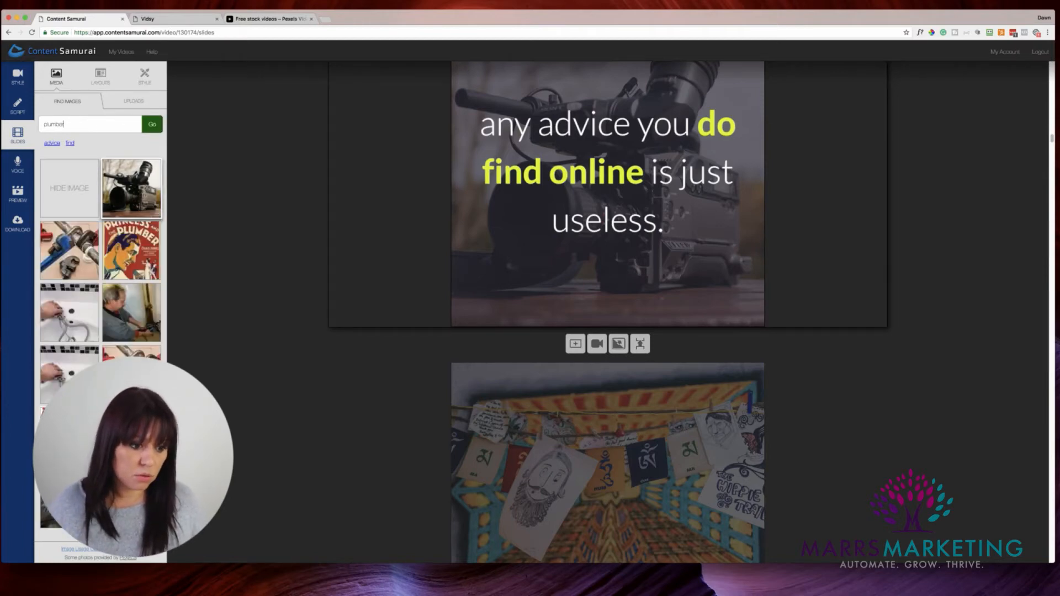
click(76, 189)
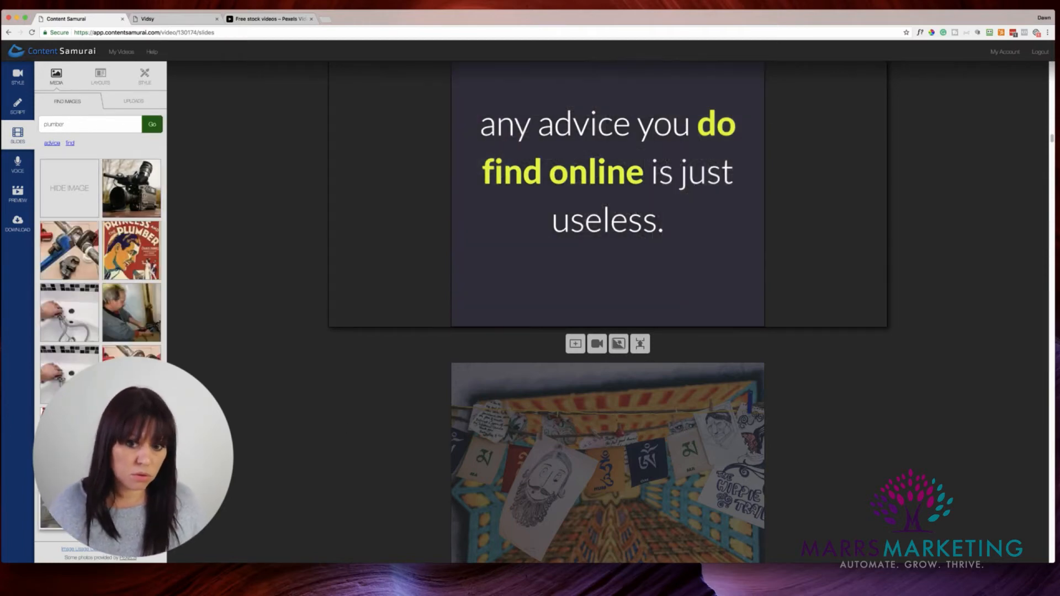
Step: Review the background images and text of slides 11 to 13
scroll(458, 326, down, 1)
click(458, 330)
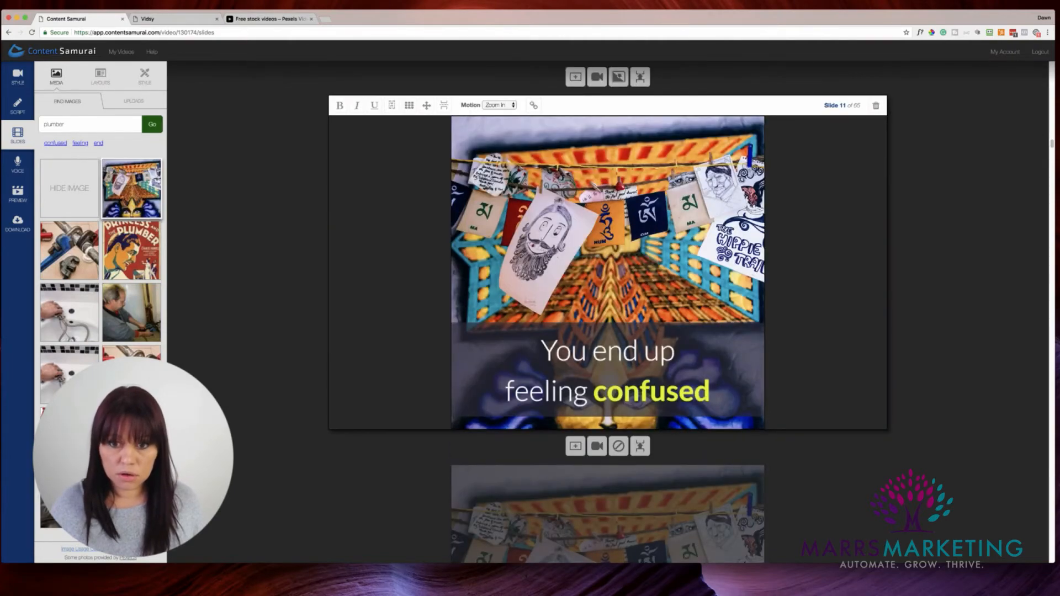
scroll(609, 311, down, 4)
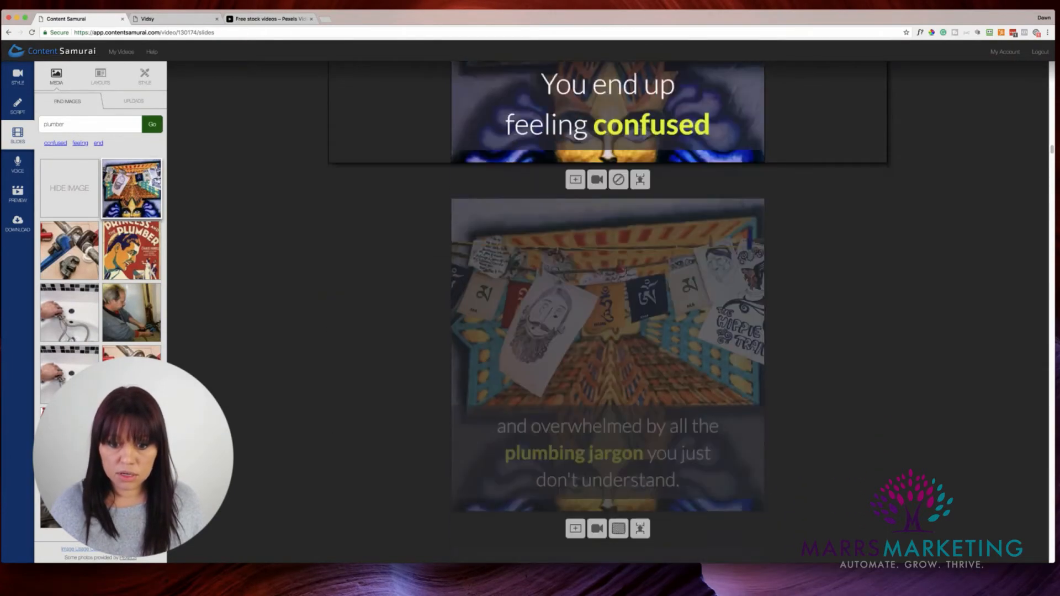
click(628, 273)
click(628, 273)
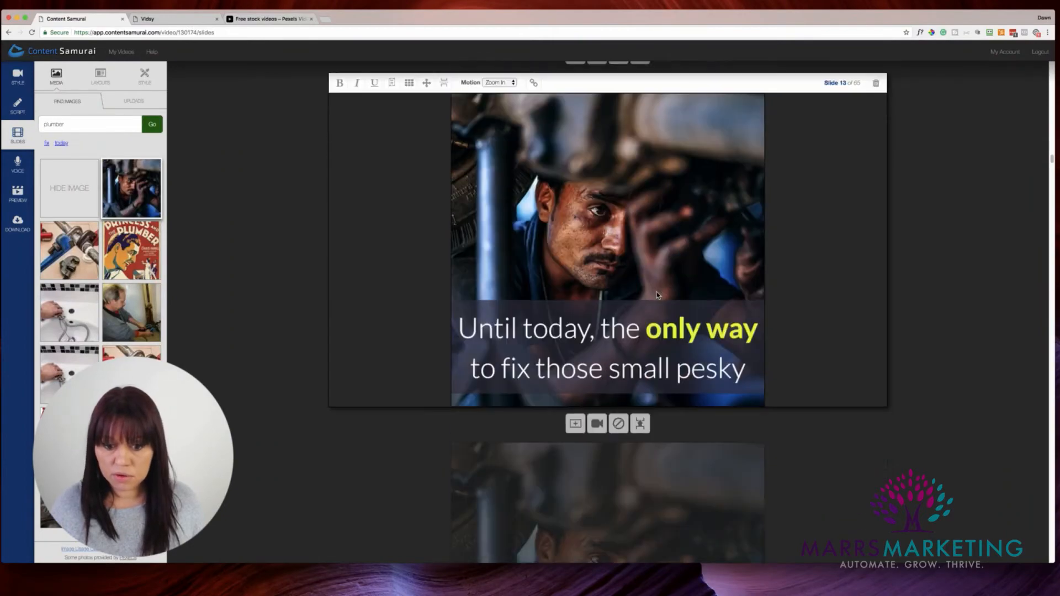
Step: Review the background images and text of slides 14 to 18
scroll(657, 294, down, 2)
scroll(657, 295, down, 5)
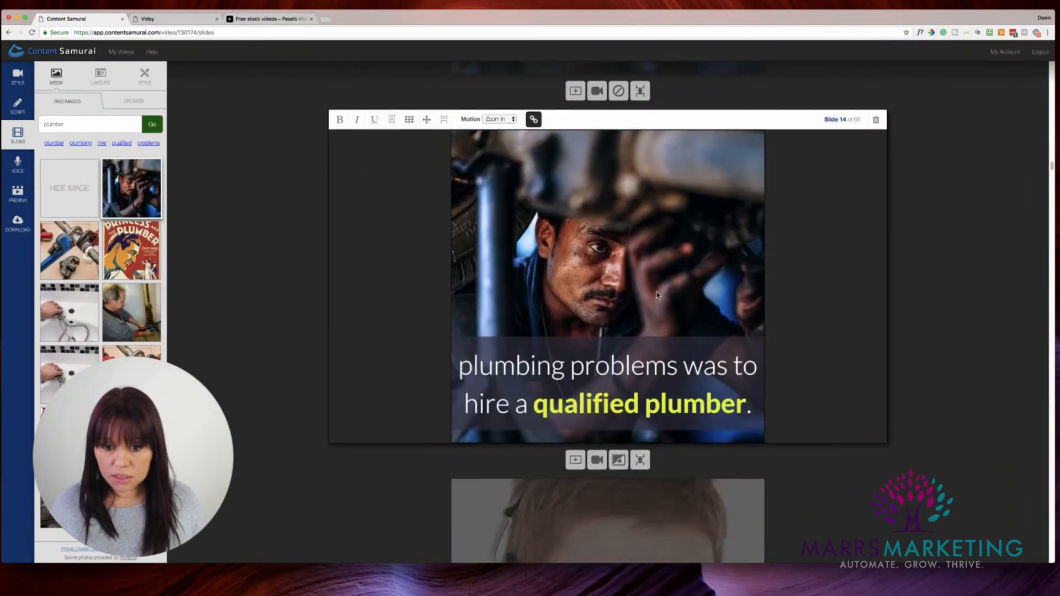
scroll(657, 291, down, 3)
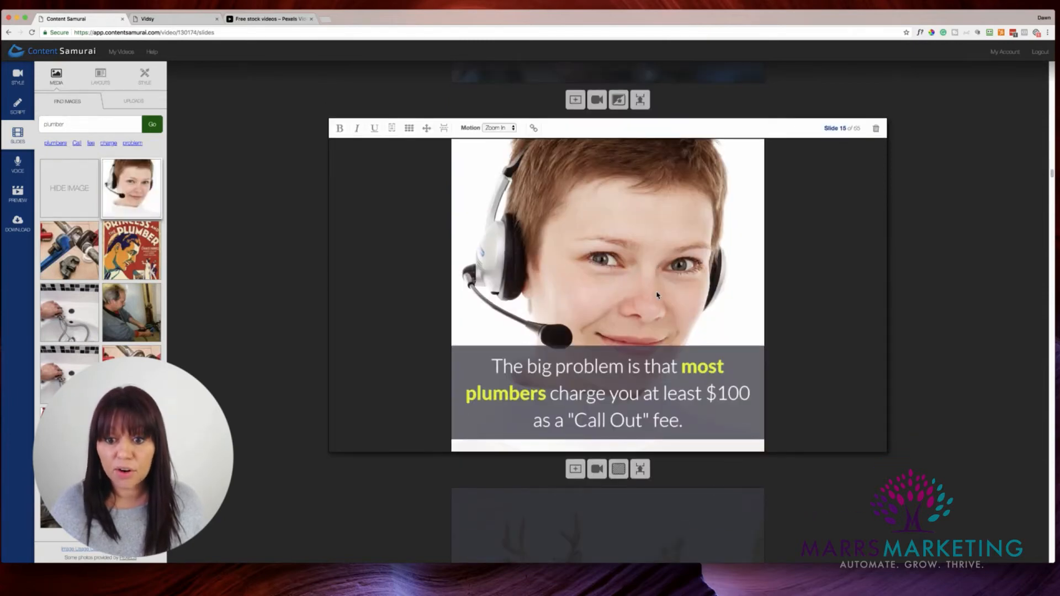
scroll(657, 295, down, 5)
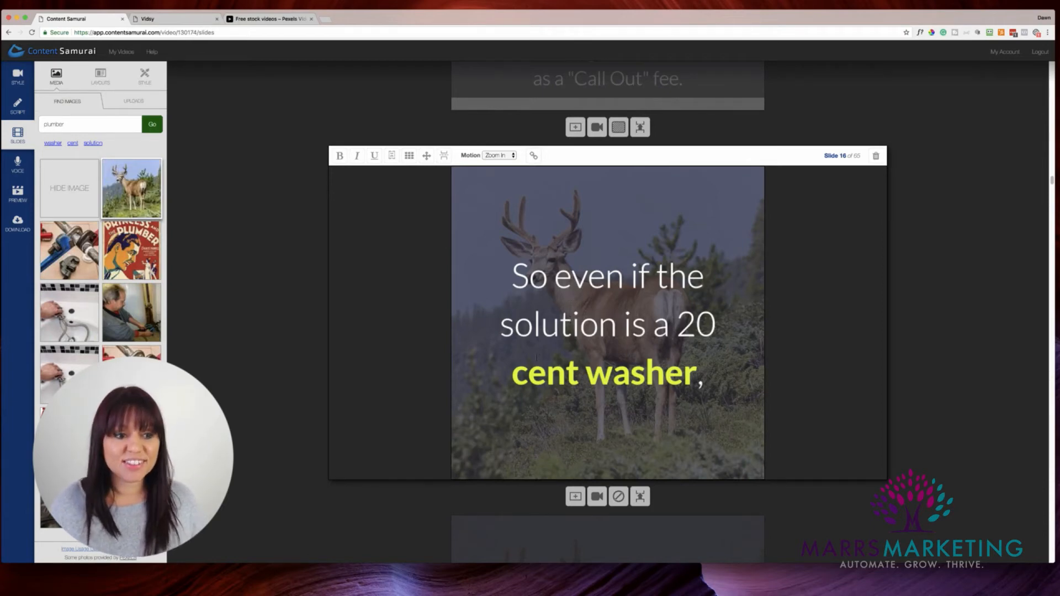
scroll(537, 357, down, 3)
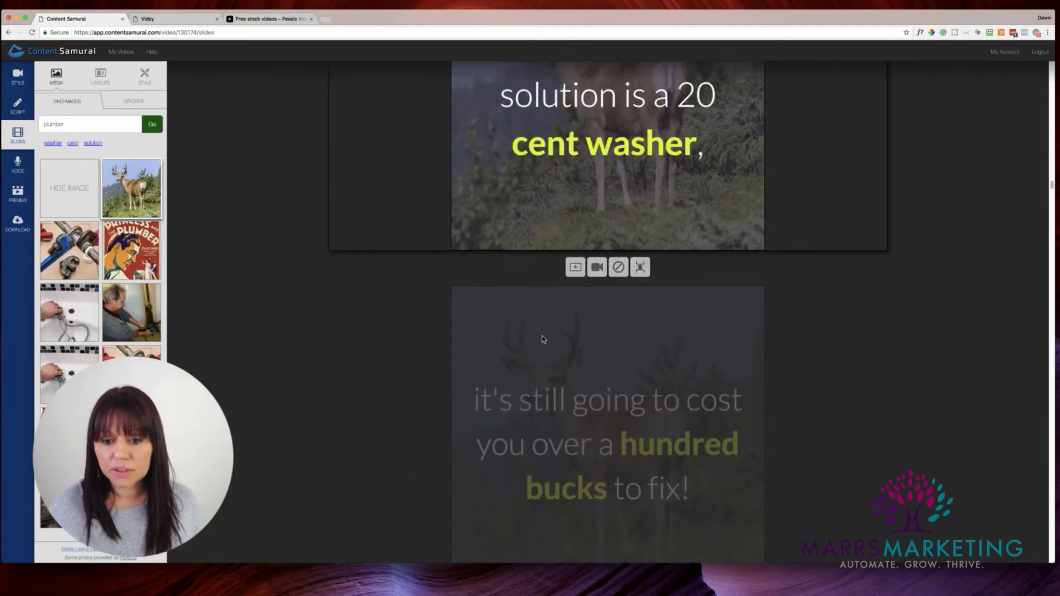
scroll(543, 339, down, 3)
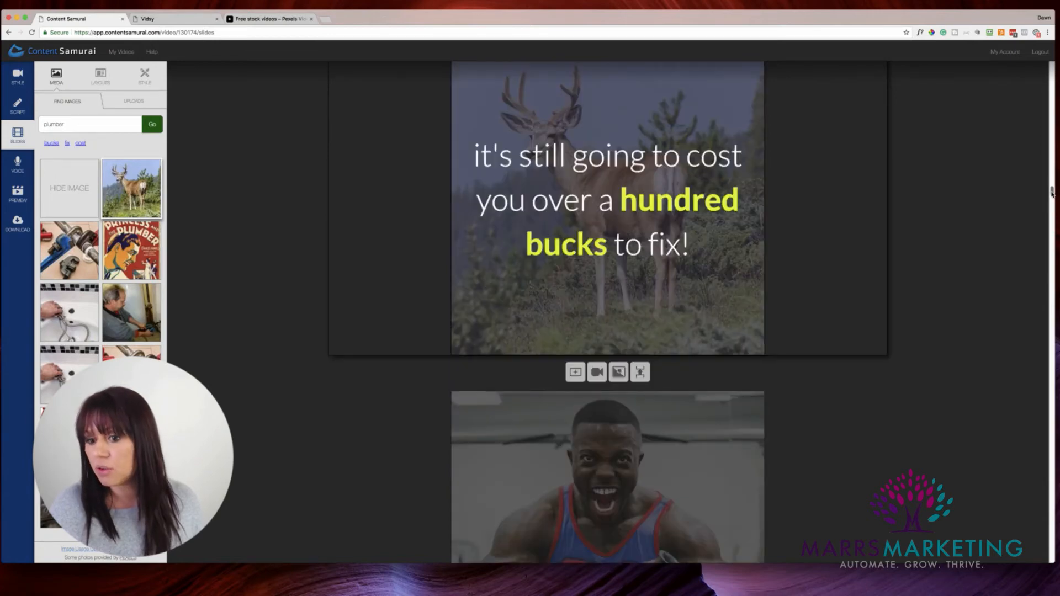
drag(1052, 192, 1052, 198)
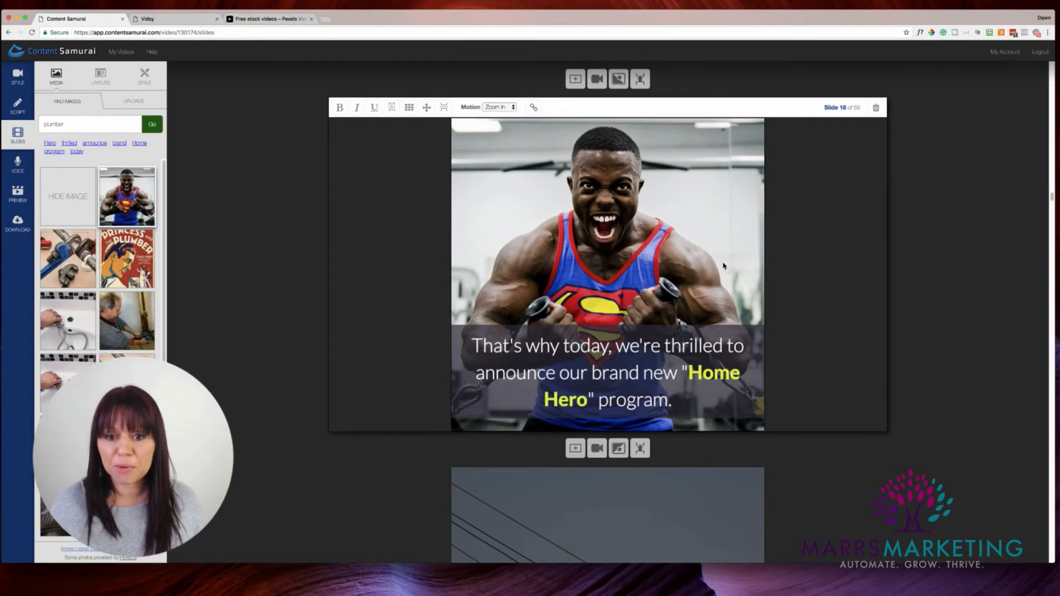
Step: Check how the background images fit the text on slides 19 to 23
scroll(724, 265, down, 5)
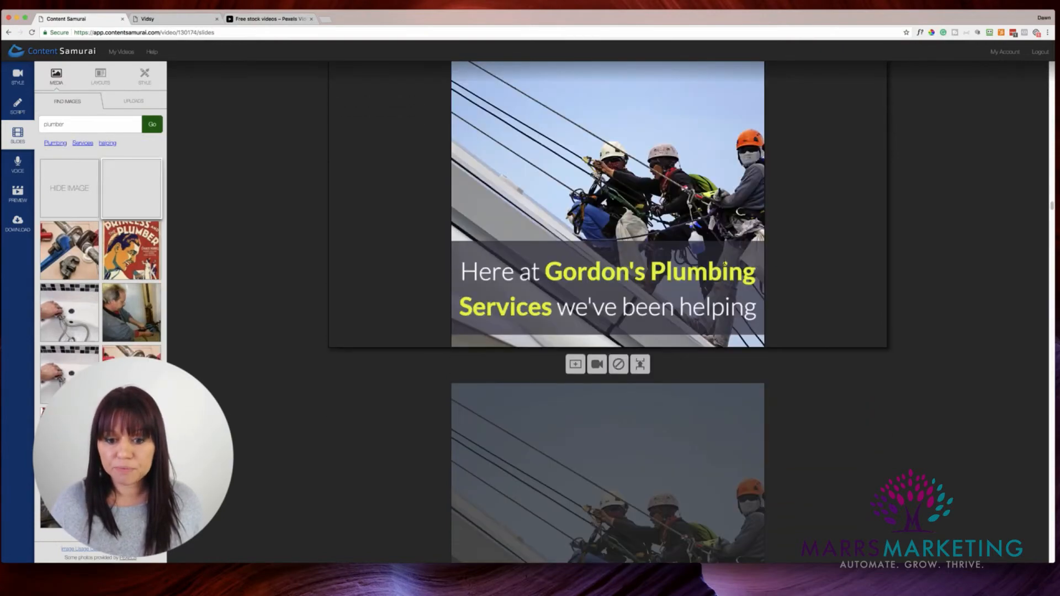
scroll(640, 269, down, 4)
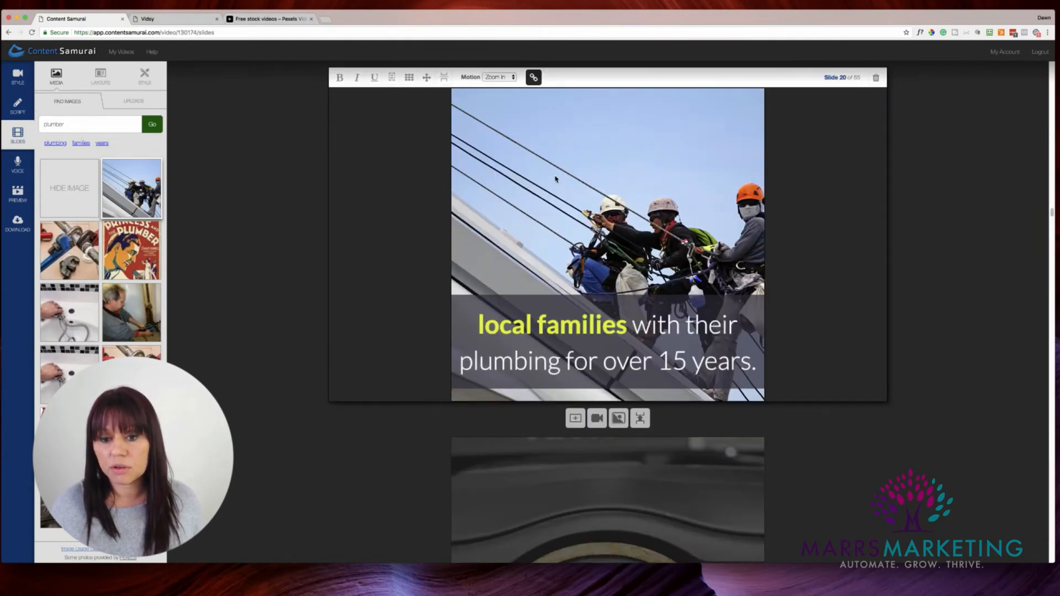
scroll(574, 242, down, 3)
scroll(582, 241, down, 6)
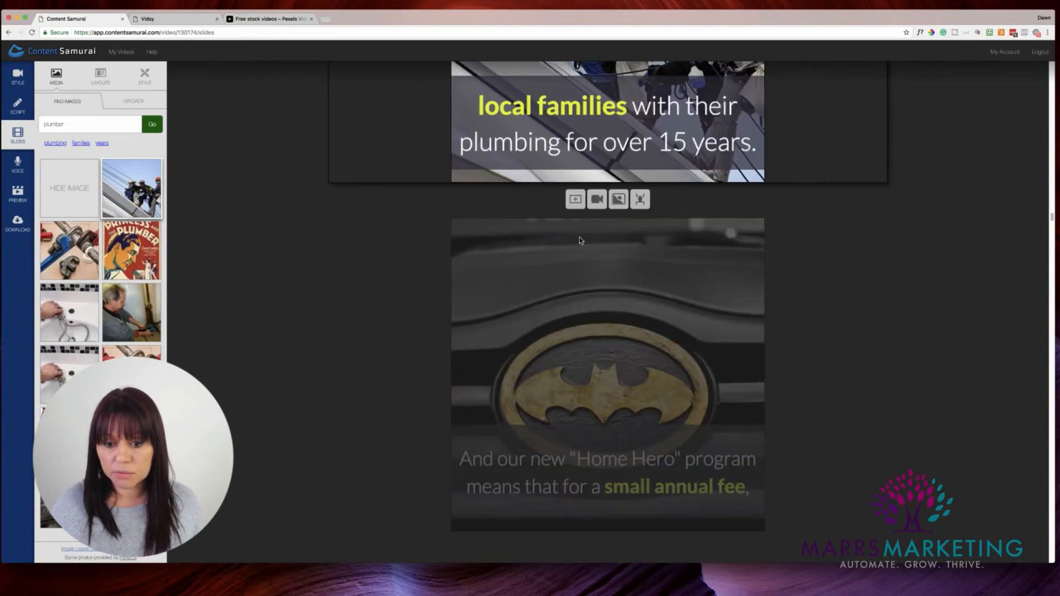
scroll(582, 242, down, 5)
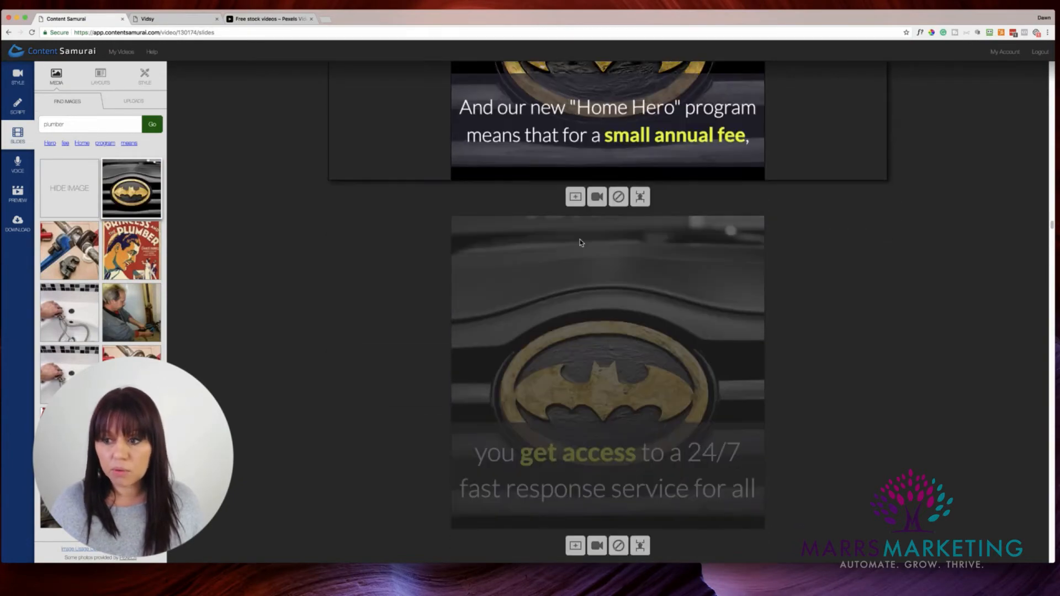
scroll(1051, 230, down, 5)
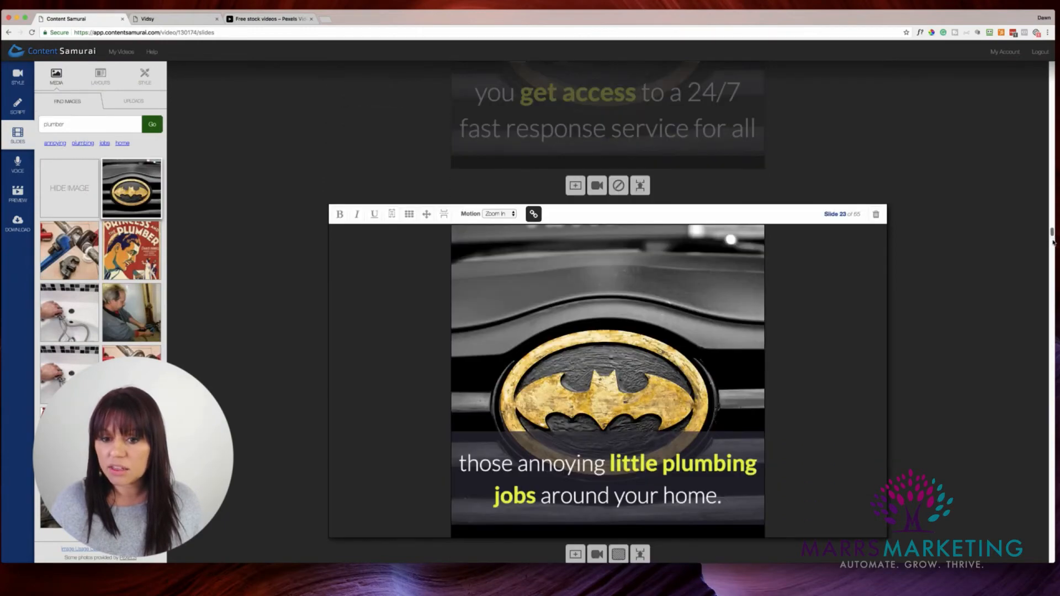
Step: Examine the image and text of slides 24 to 26 about the service's differences and fees
scroll(1053, 238, down, 5)
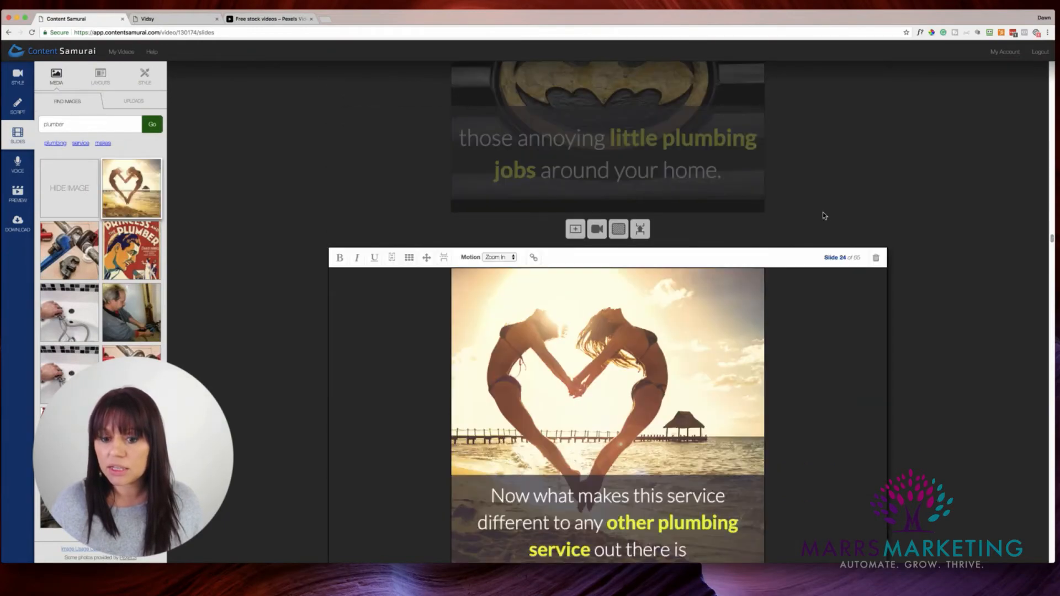
scroll(709, 297, down, 1)
scroll(713, 296, down, 2)
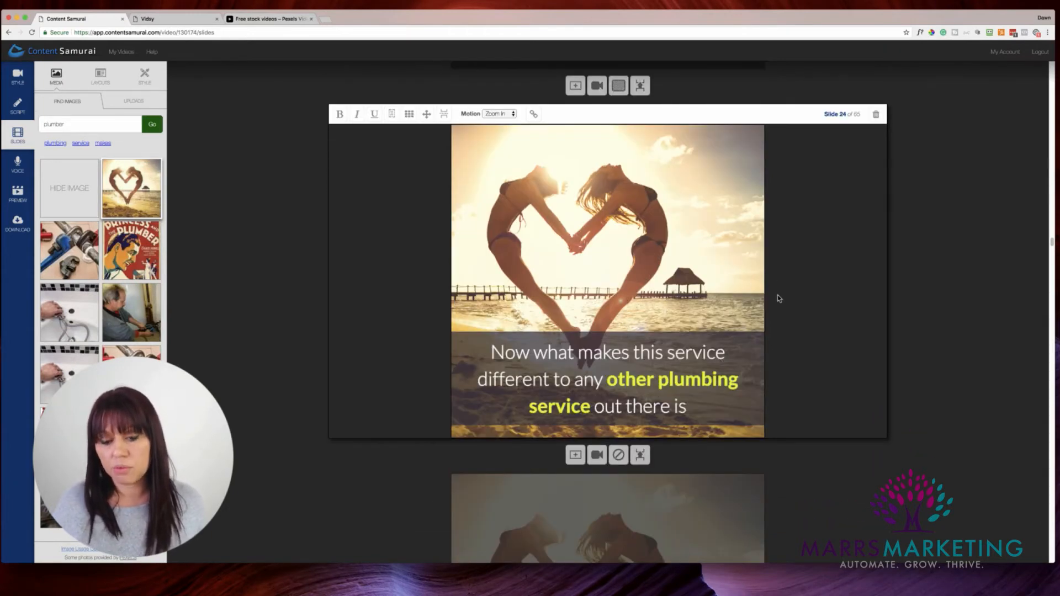
scroll(778, 295, down, 5)
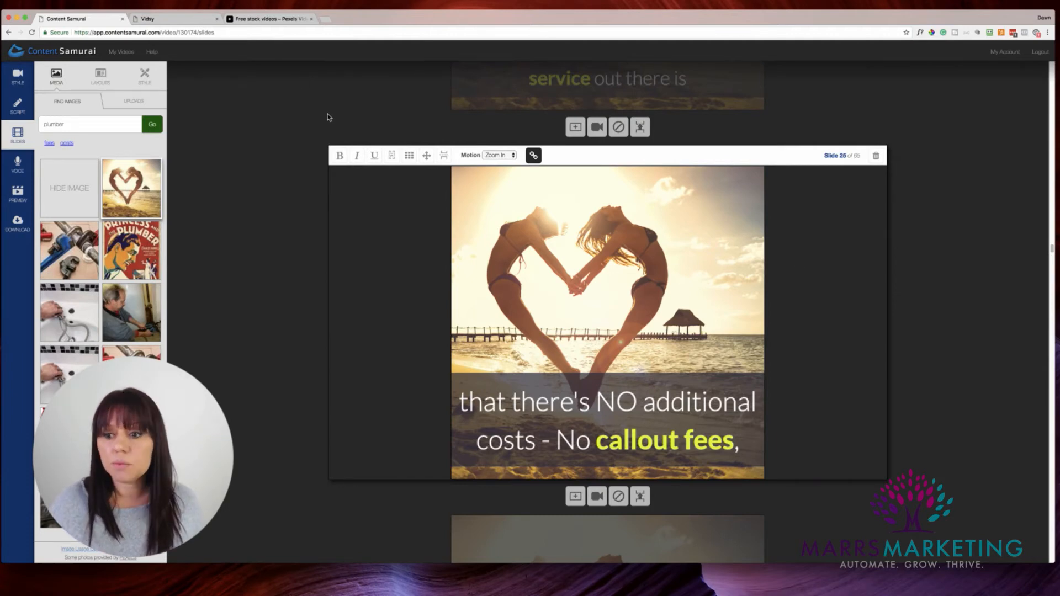
scroll(788, 374, down, 3)
scroll(789, 375, down, 4)
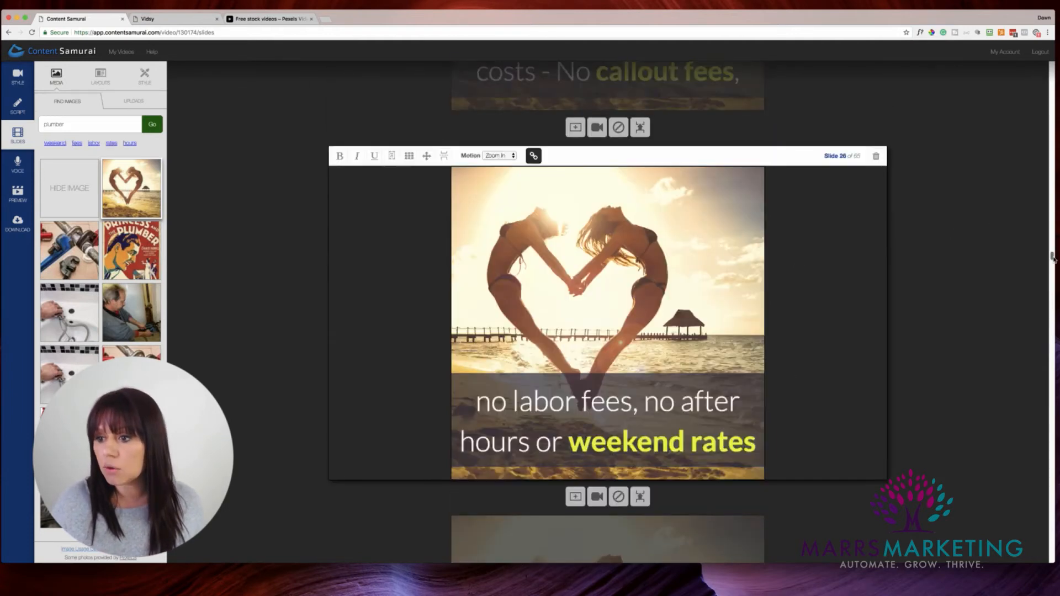
scroll(788, 374, down, 4)
Step: Skim the remaining slides through to the end of the slide list
drag(1052, 261, 1053, 391)
scroll(1053, 395, down, 5)
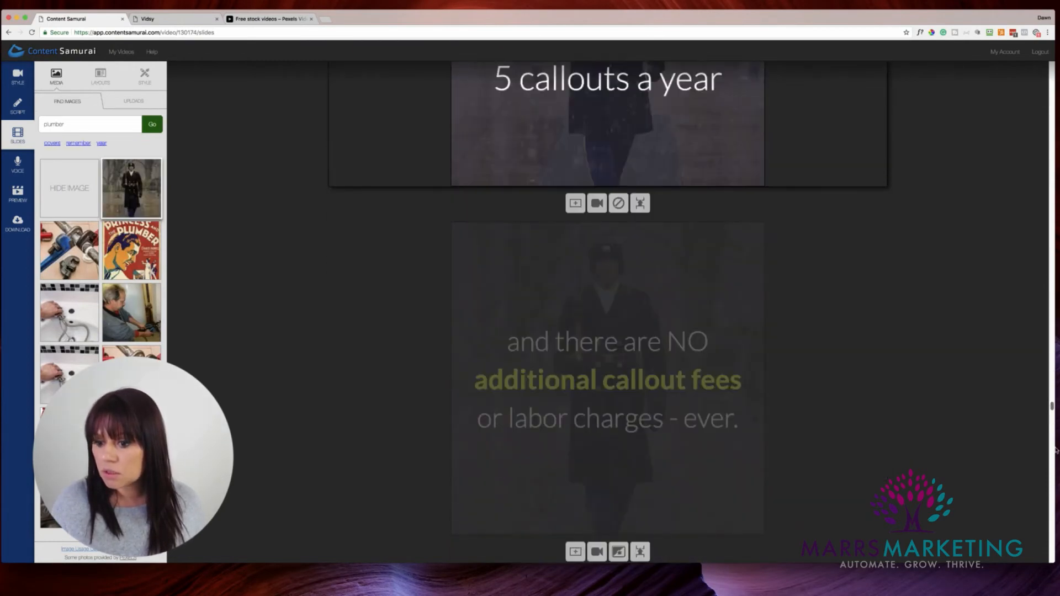
scroll(1054, 520, down, 5)
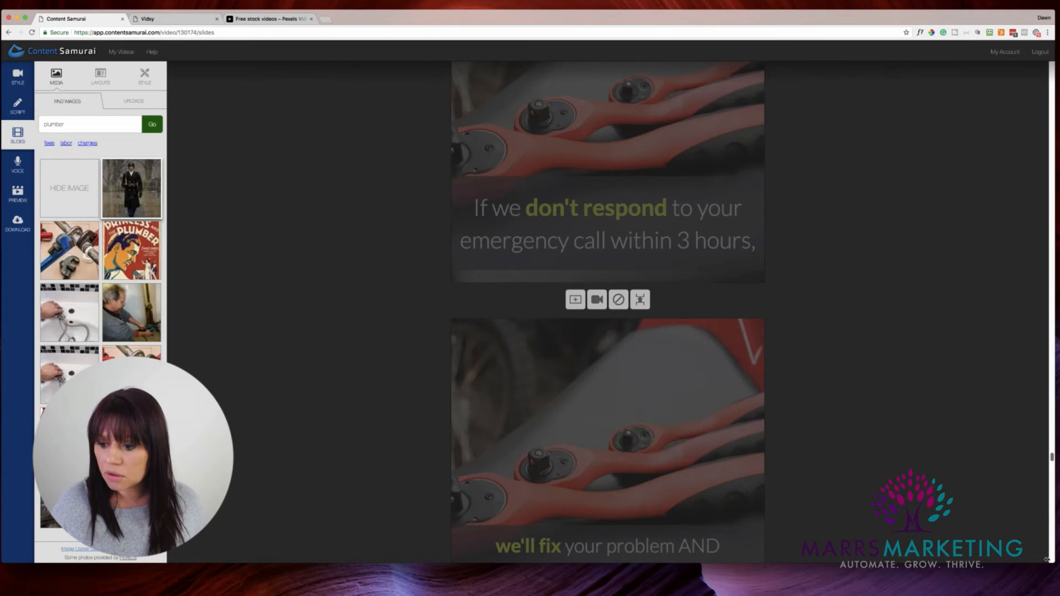
scroll(1052, 491, down, 5)
scroll(1055, 519, down, 10)
scroll(1054, 532, up, 3)
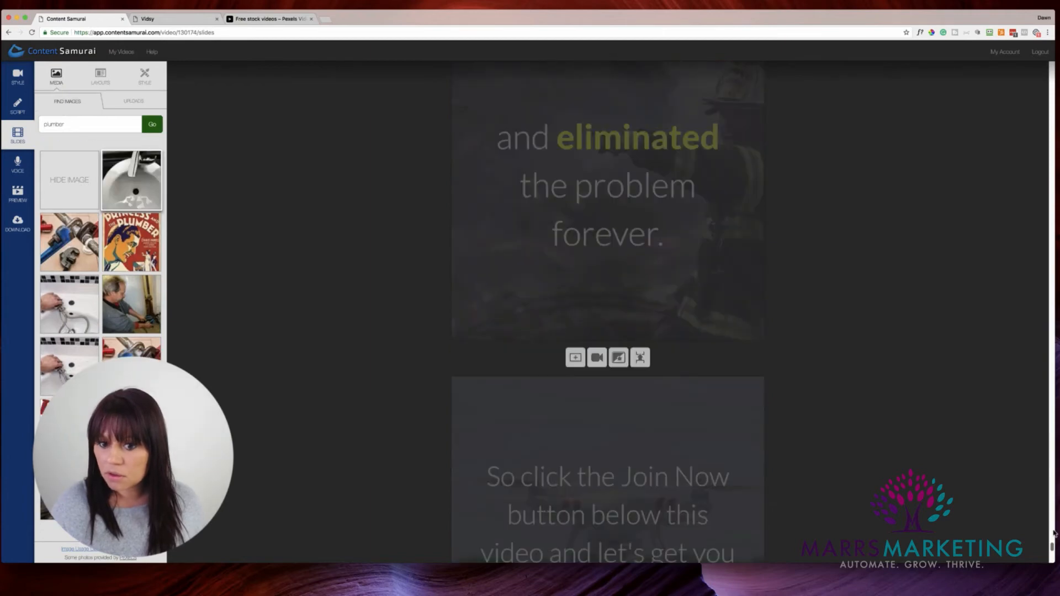
scroll(1054, 533, up, 5)
scroll(1035, 530, down, 6)
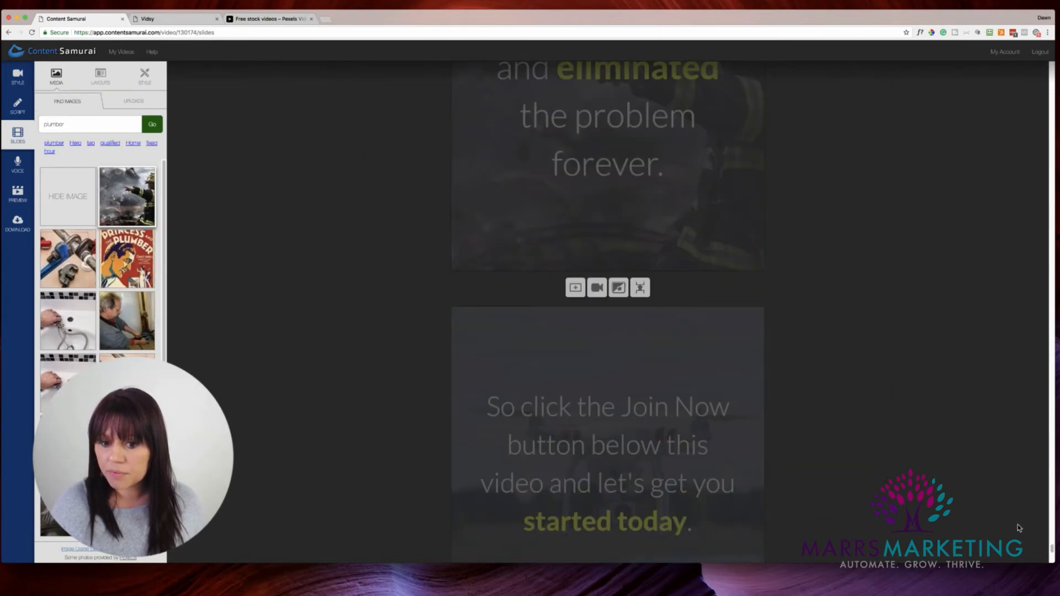
scroll(1019, 529, down, 6)
scroll(883, 398, down, 1)
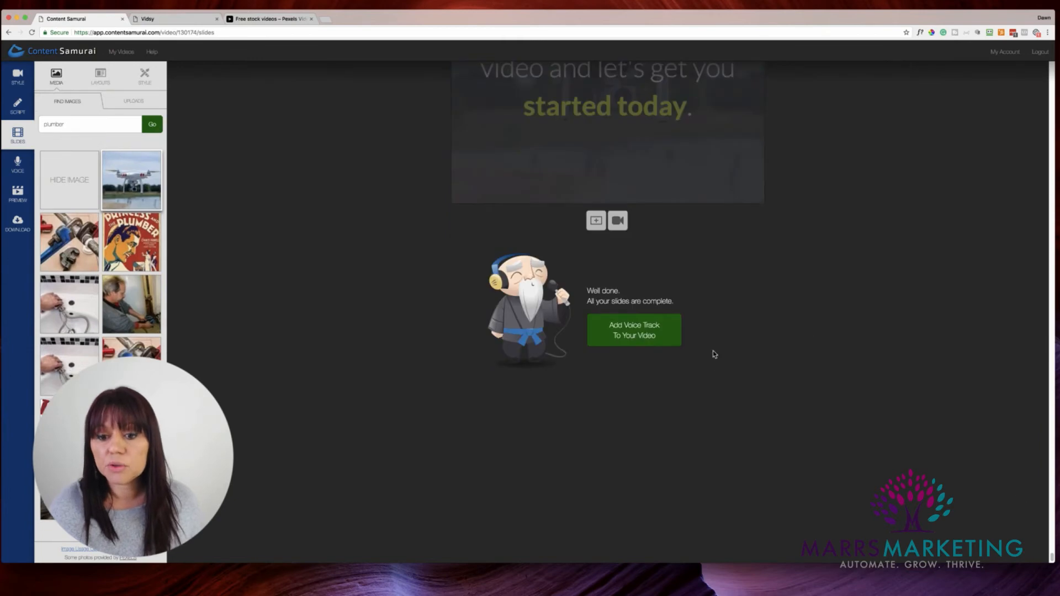
Step: Proceed to the voice track, choose to record your own voice, and record sentence 1 about leaky taps and blocked drains
click(634, 335)
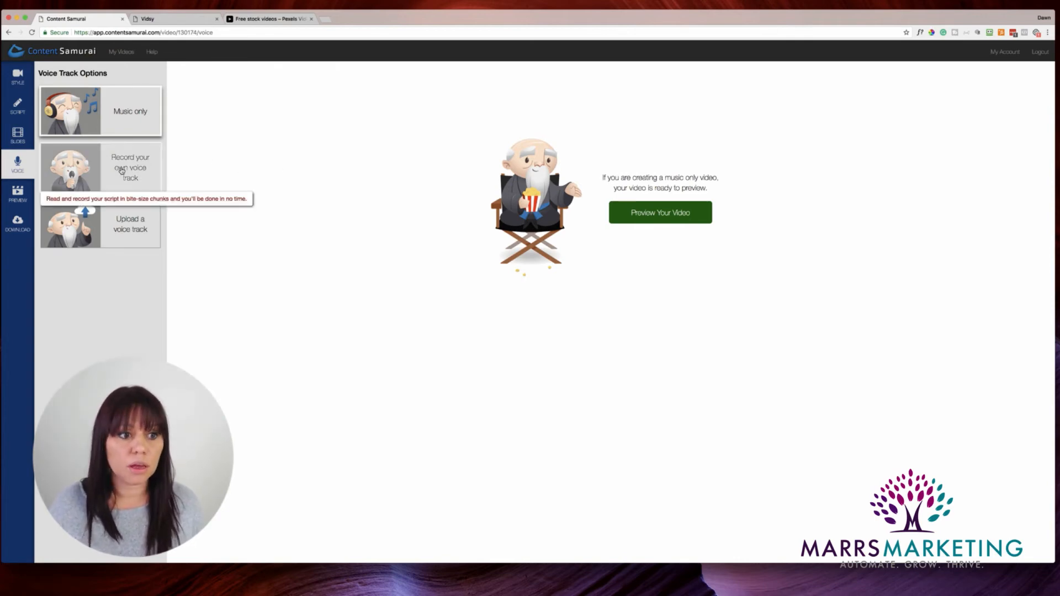
click(121, 171)
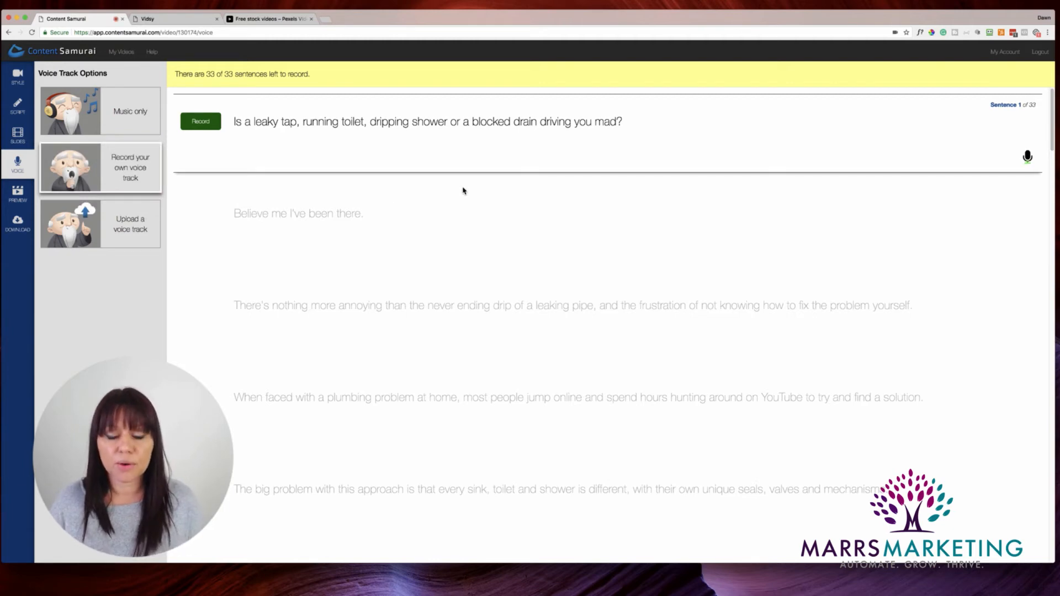
click(203, 126)
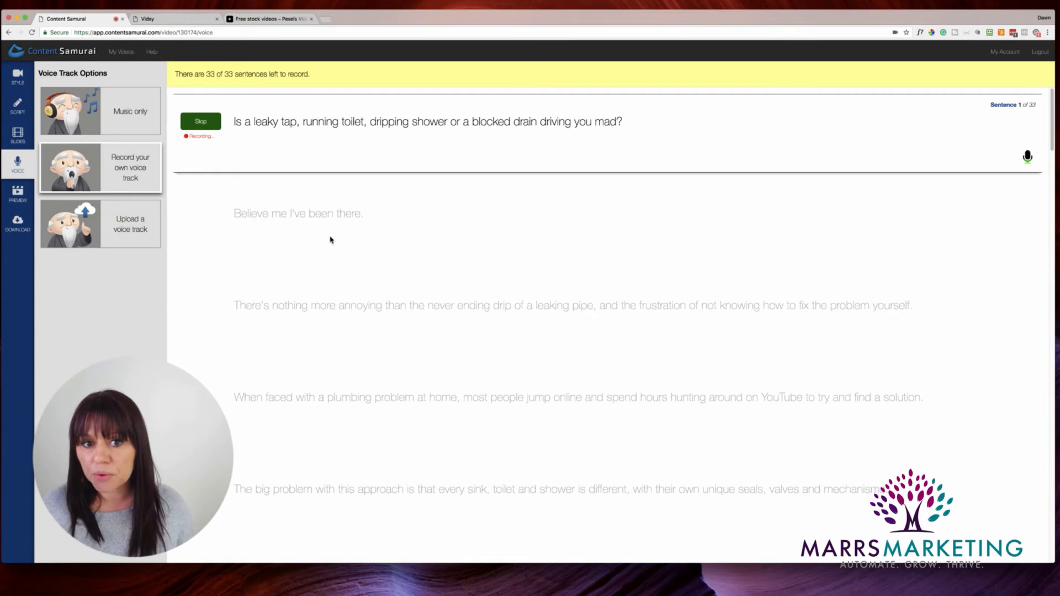
click(192, 123)
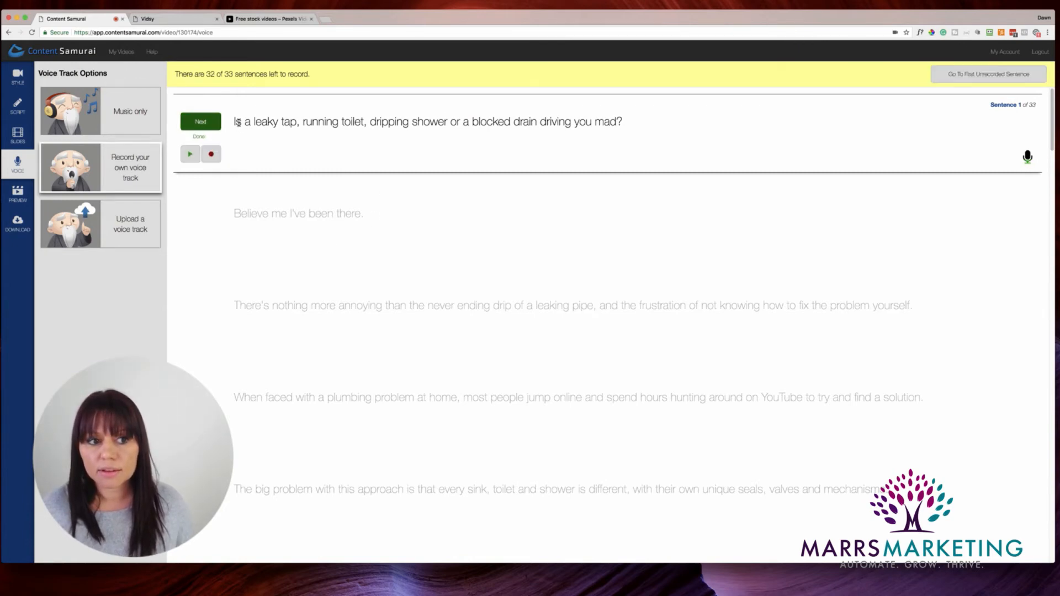
click(205, 126)
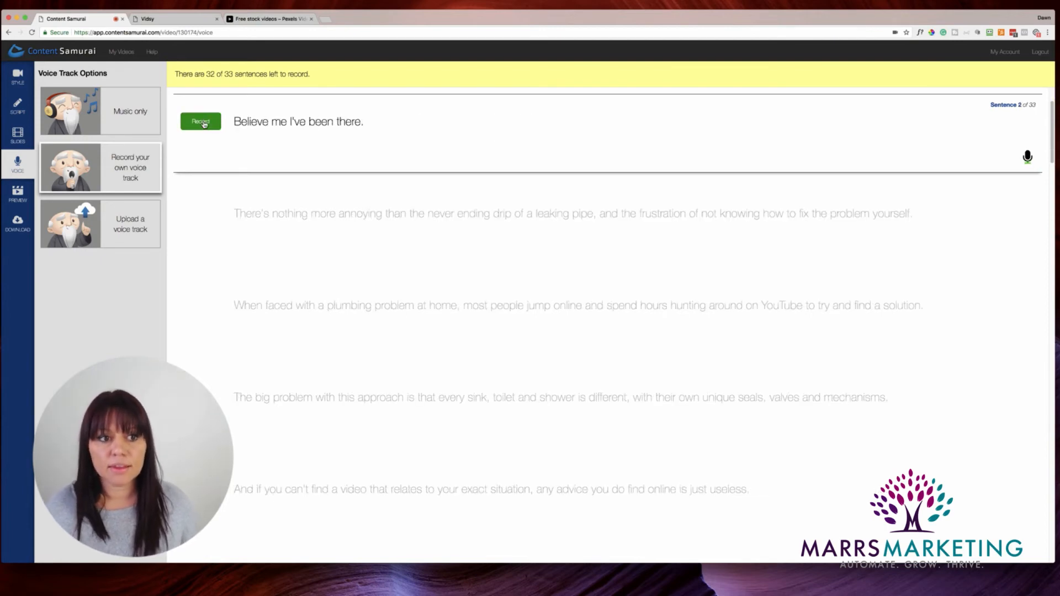
Step: Record the voice track for sentence 2, "Believe me I've been there.", and sentence 3 about the leaking pipe
click(204, 124)
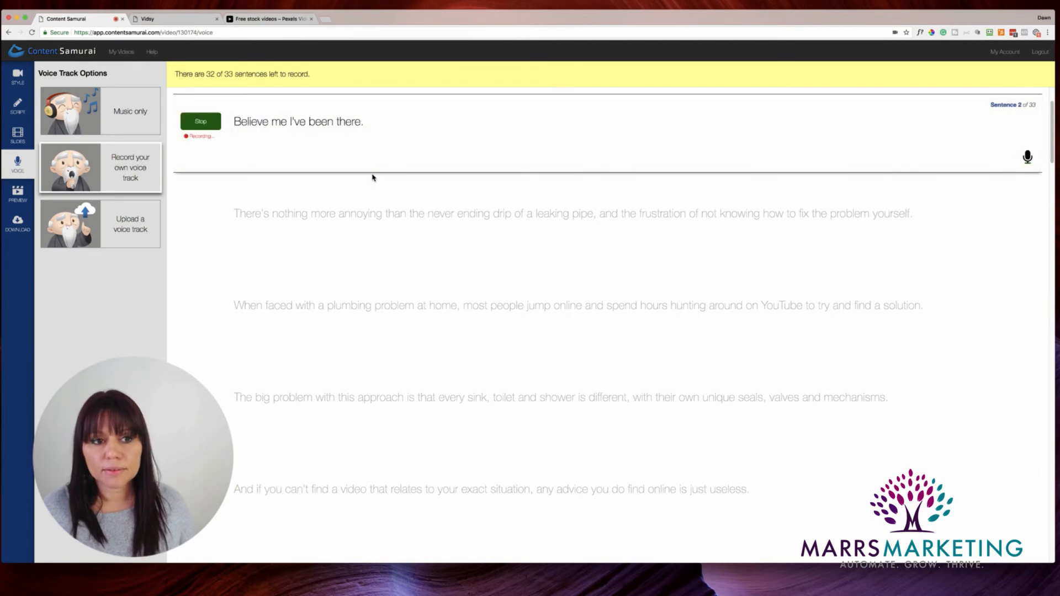
click(205, 122)
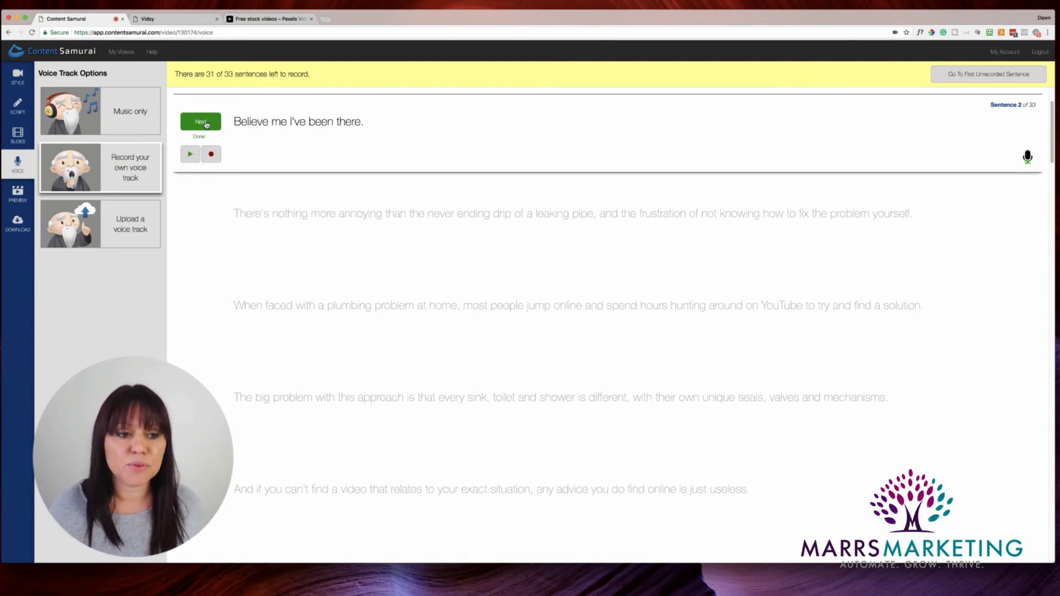
click(205, 124)
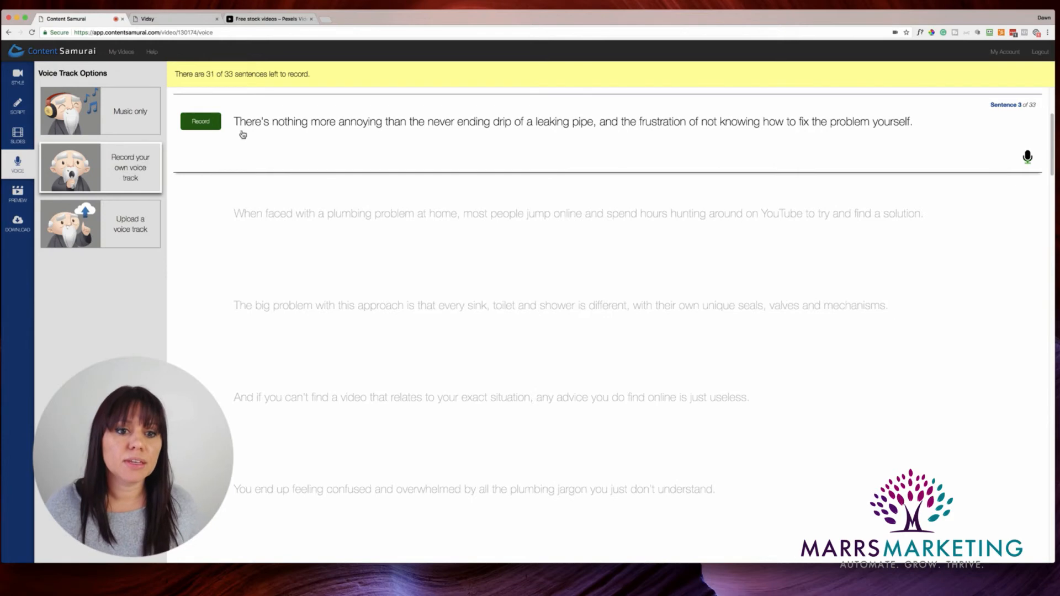
click(207, 123)
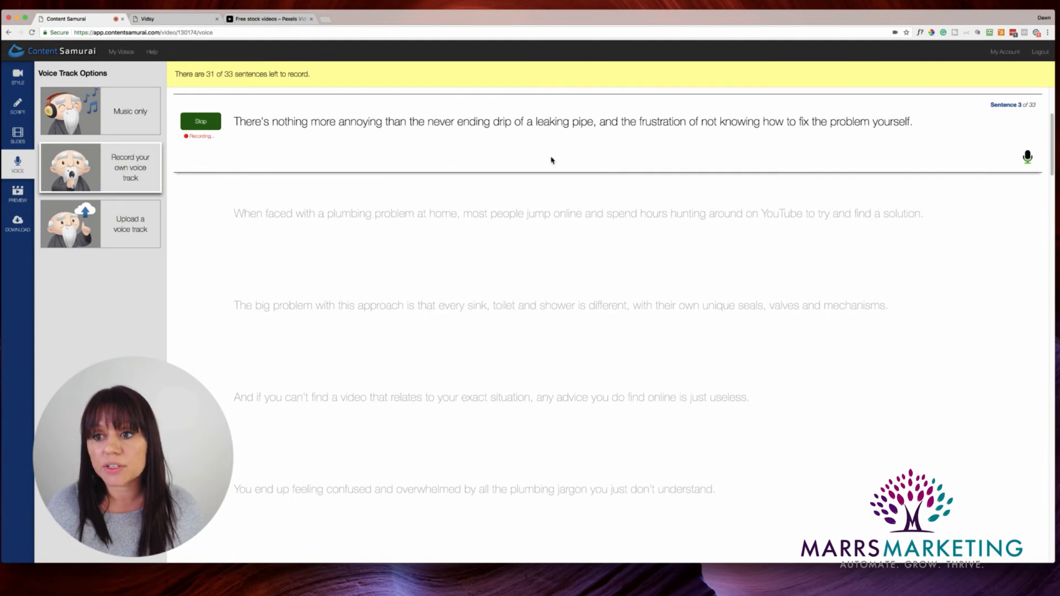
click(199, 122)
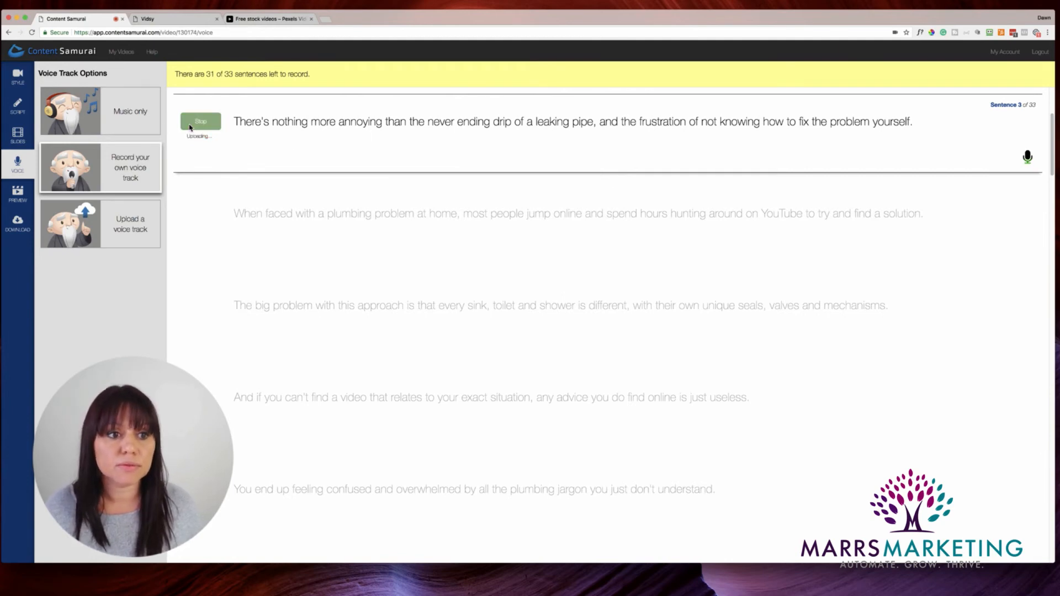
click(202, 123)
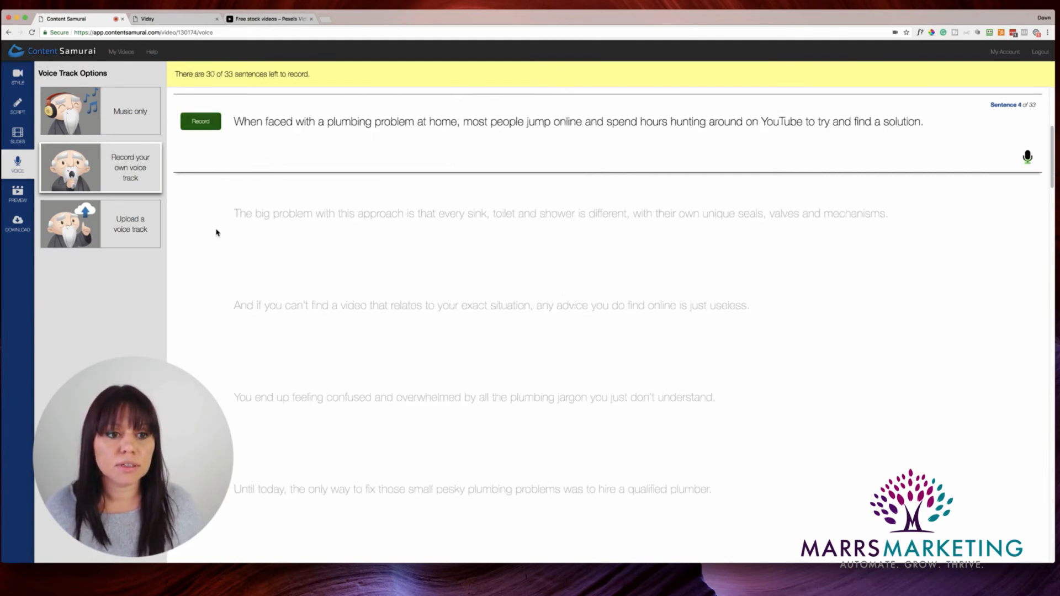
Step: Record the voice track for sentence 4 about hunting on YouTube for a solution and open the video preview
click(205, 126)
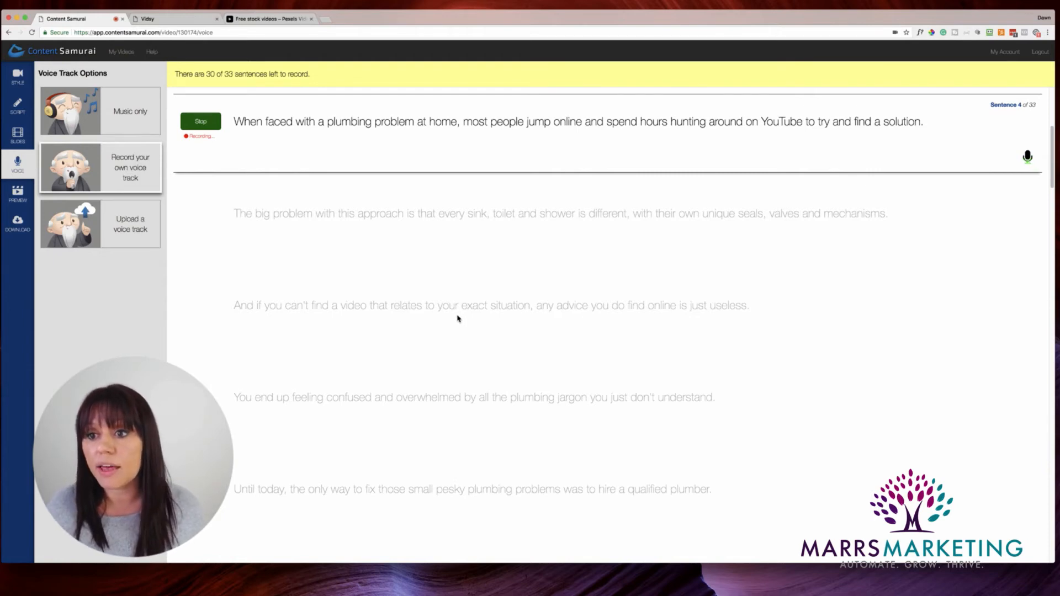
click(197, 120)
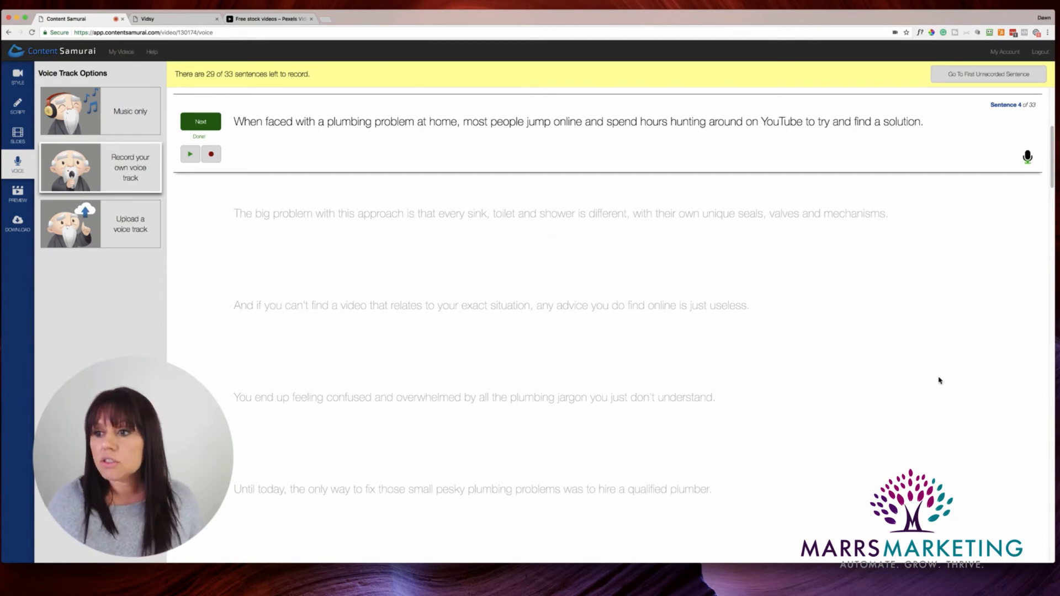
click(1001, 82)
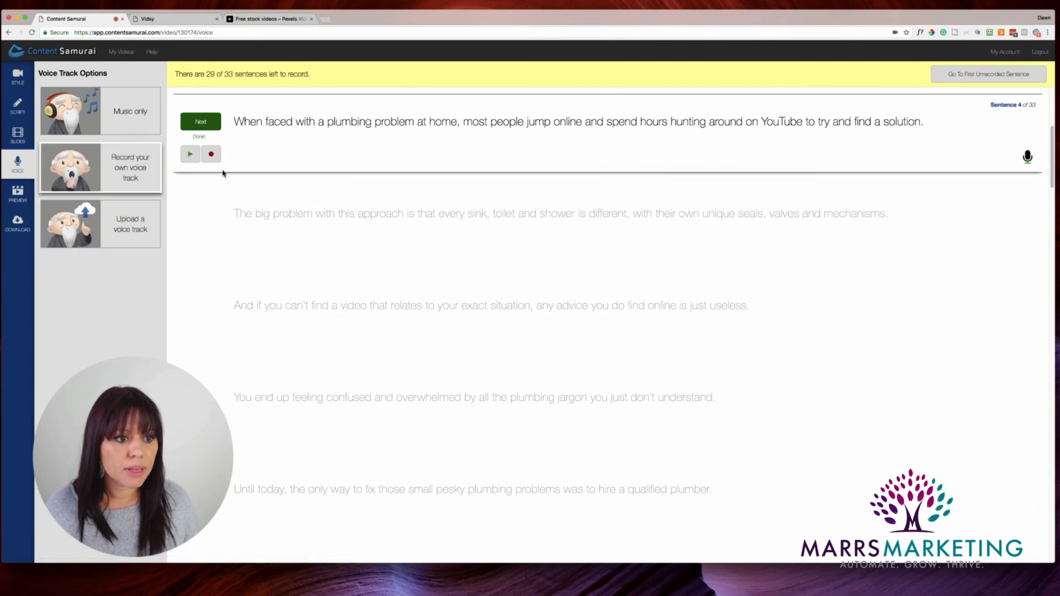
click(15, 199)
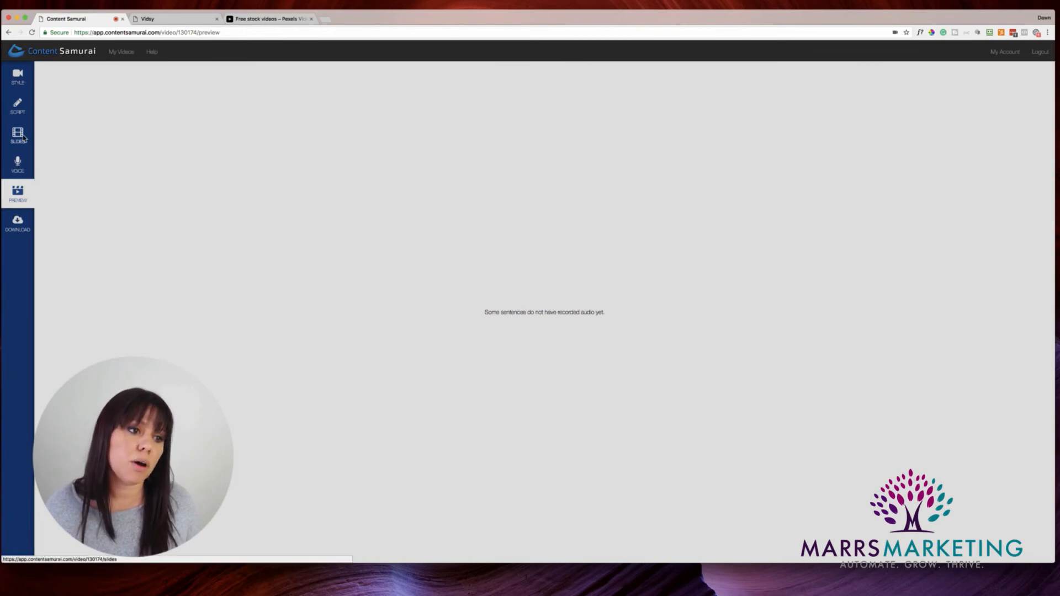
Step: Return to the voice track options, switch the video to music only, and open its preview
click(17, 164)
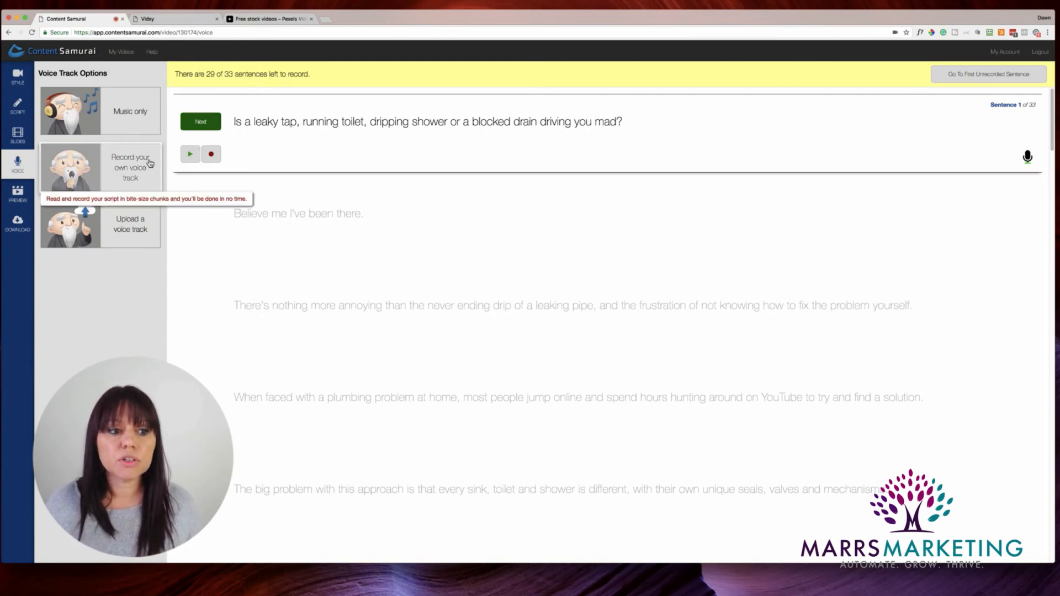
click(114, 123)
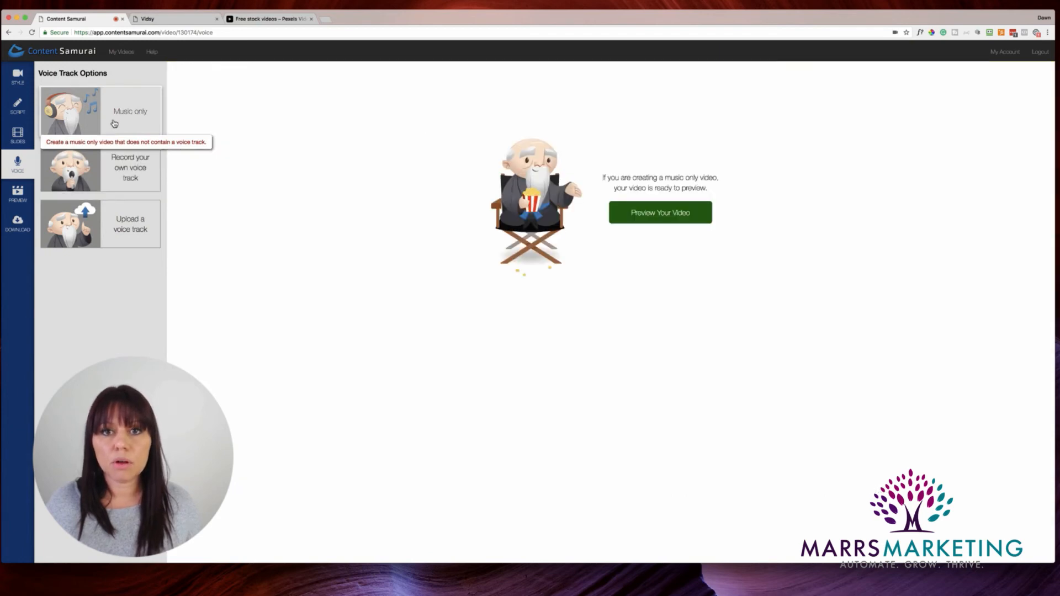
click(655, 223)
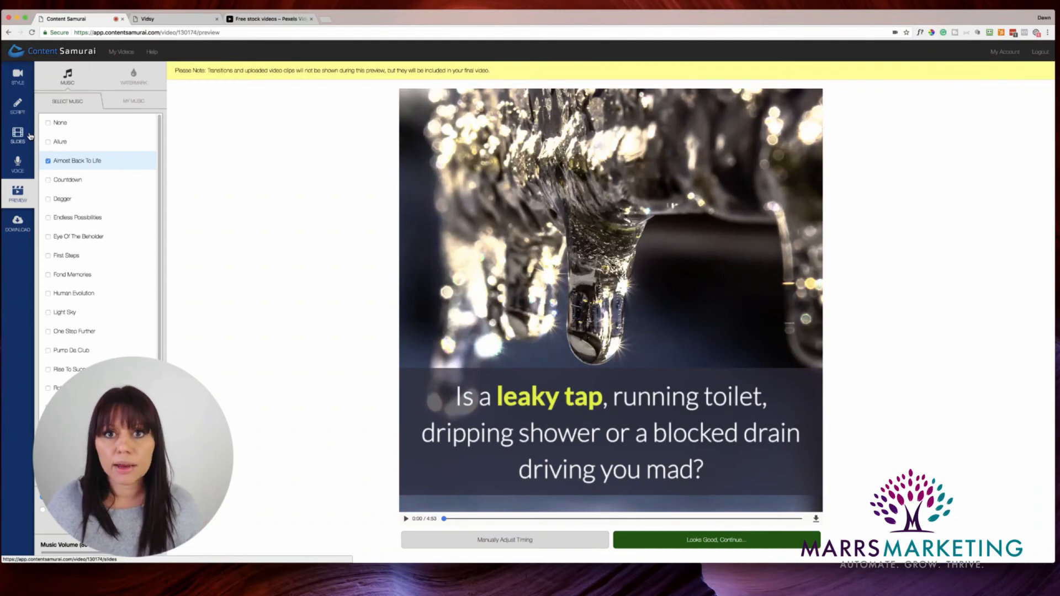
Step: Listen to samples of the background music tracks Almost Back To Life and Countdown, stopping each after a short while
mouse_move(68, 150)
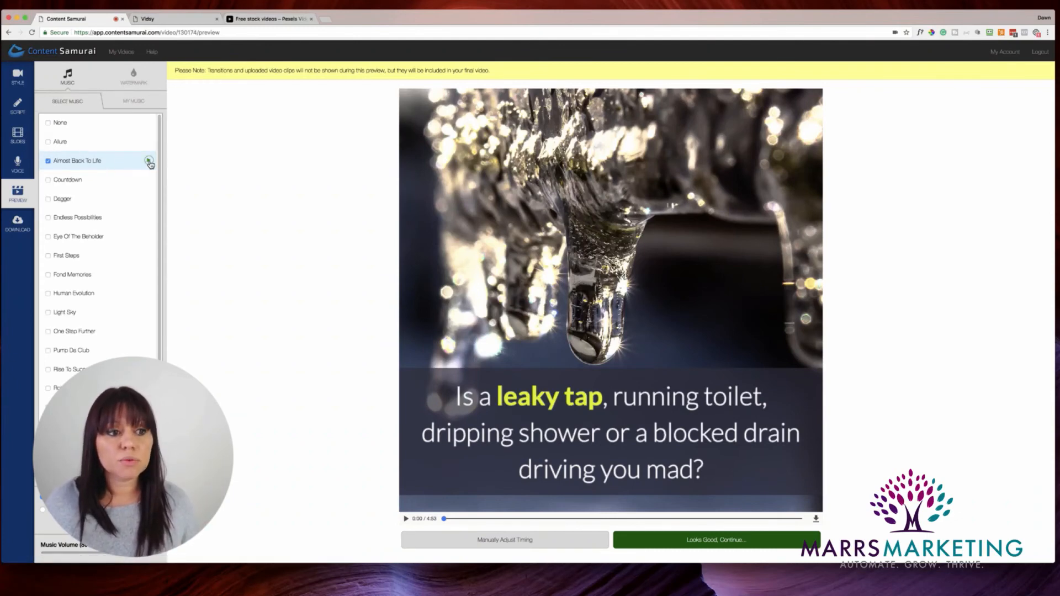
click(148, 162)
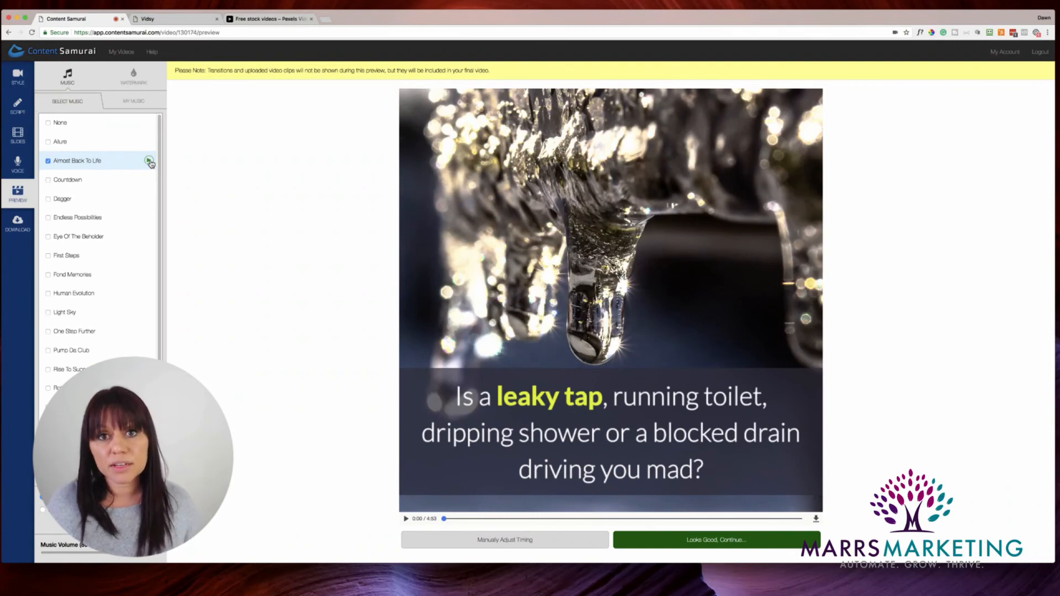
scroll(118, 235, down, 3)
scroll(118, 234, up, 3)
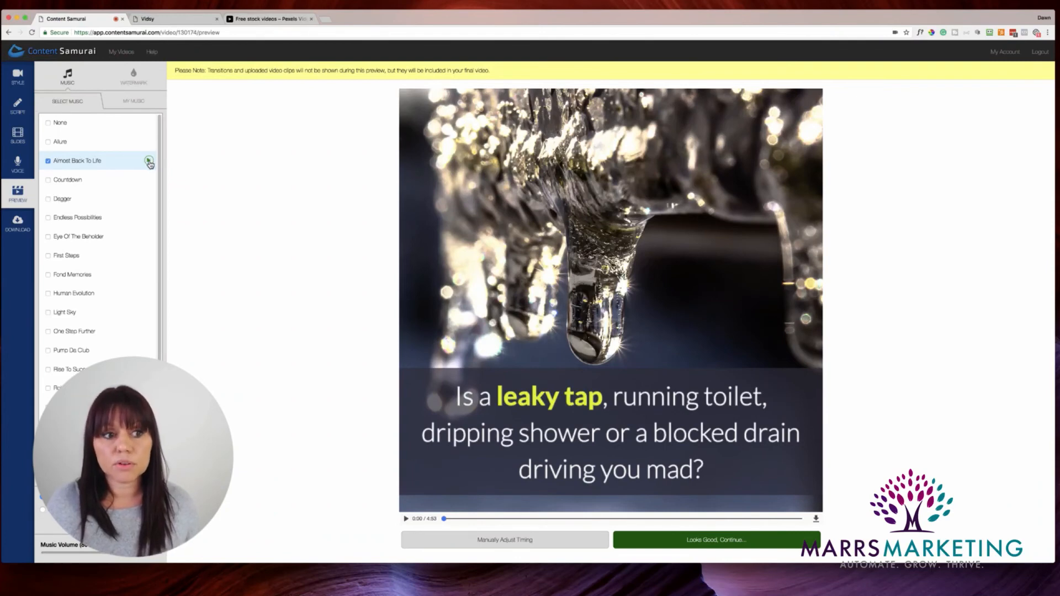
click(149, 161)
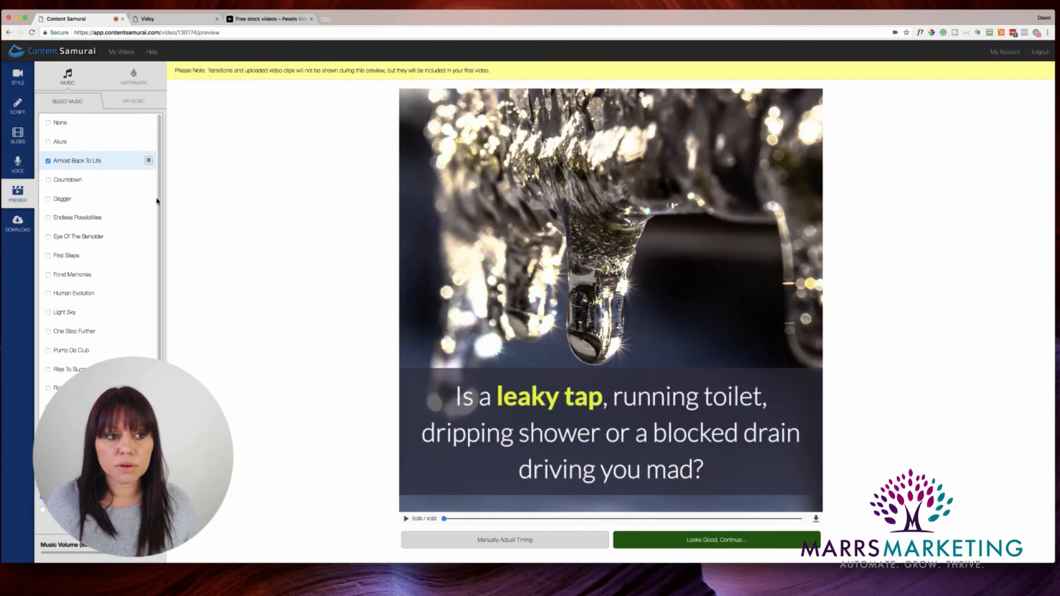
click(148, 160)
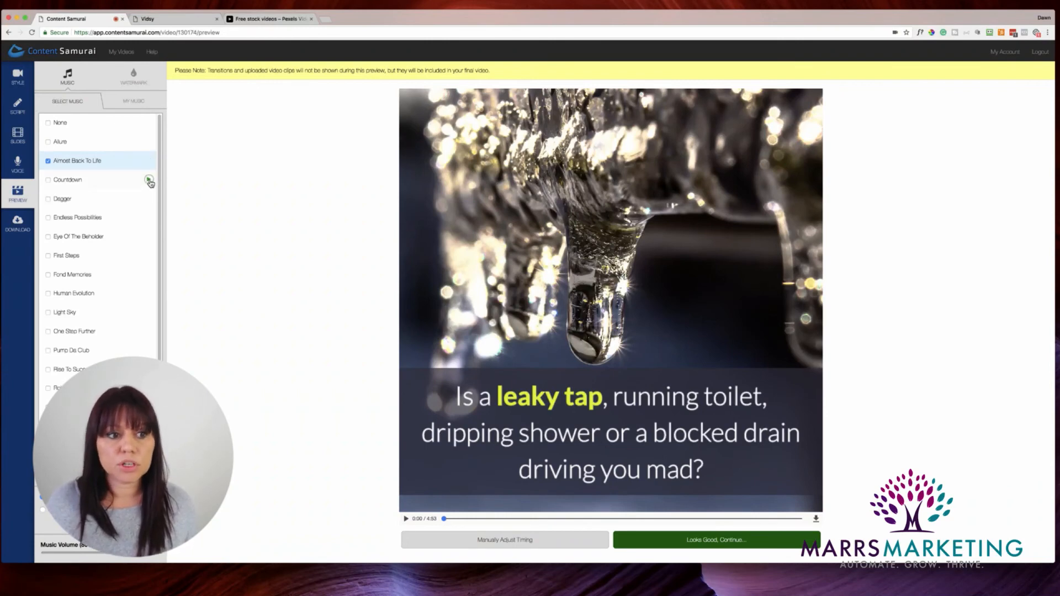
click(149, 180)
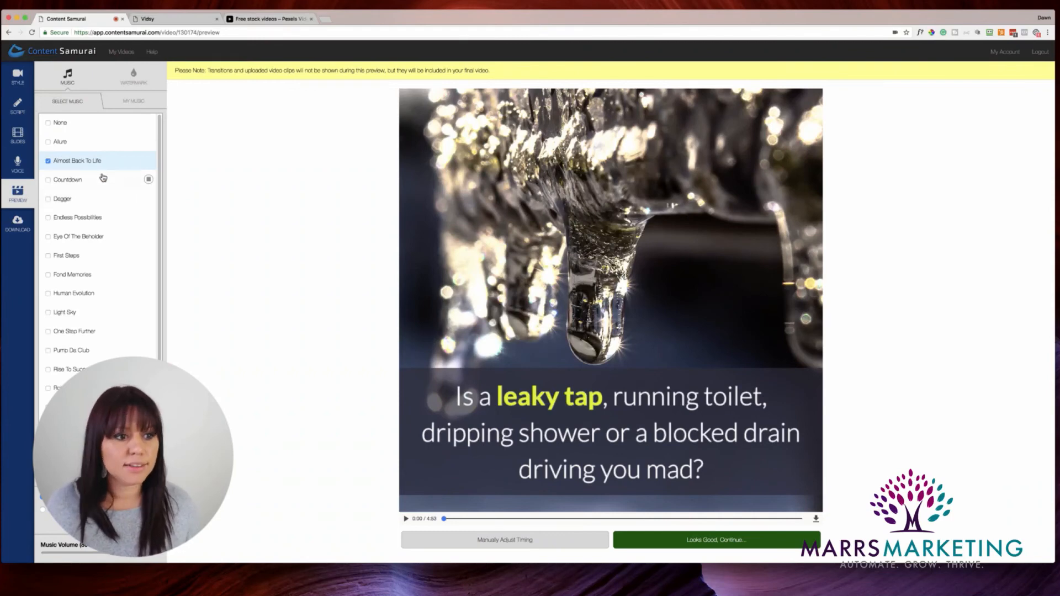
click(149, 180)
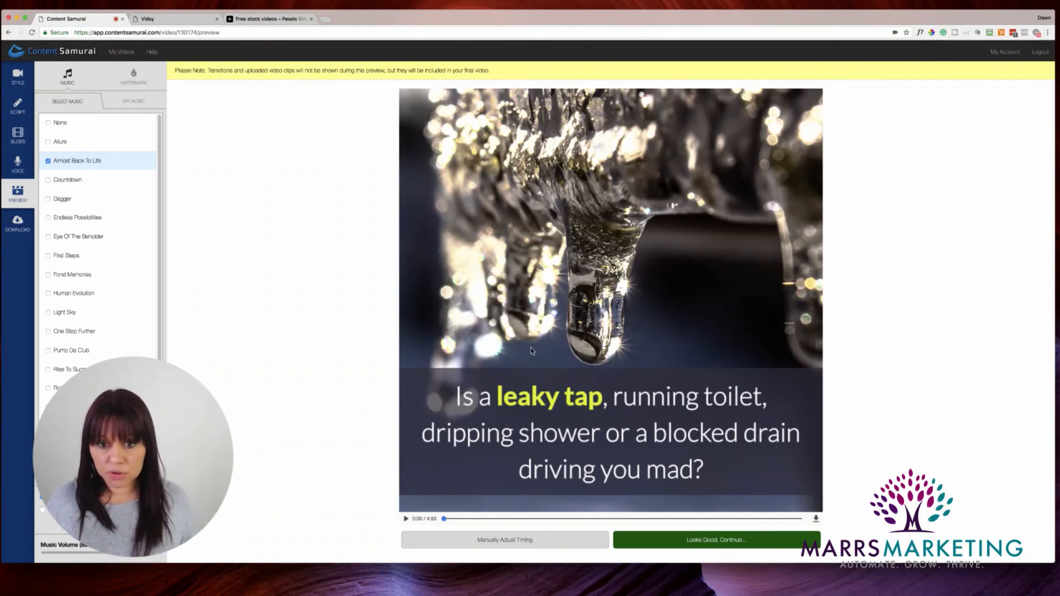
Step: Play the video preview from the start and pause it at about 0:44
click(407, 519)
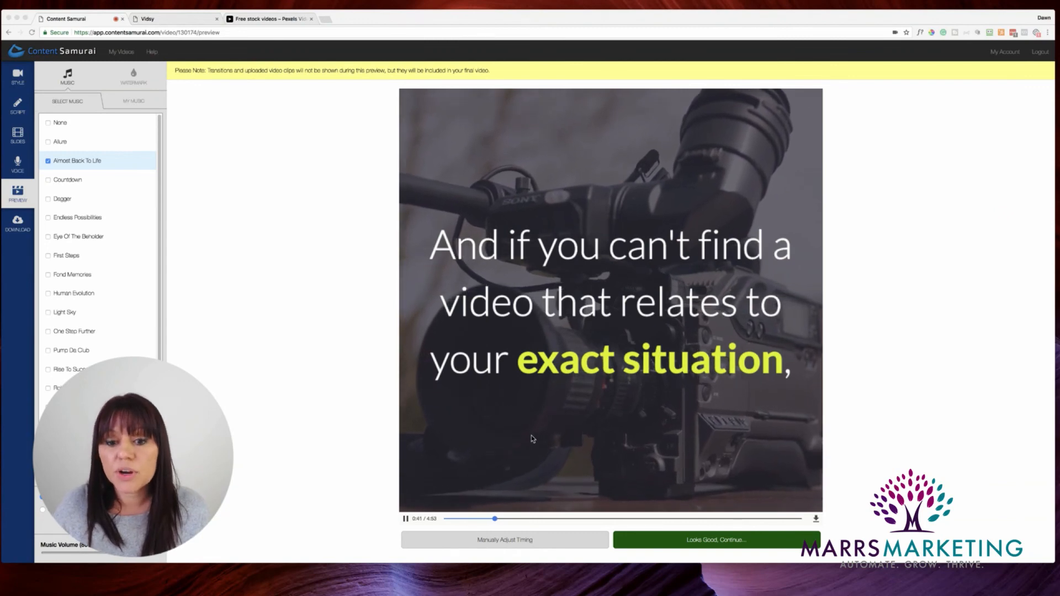
click(406, 520)
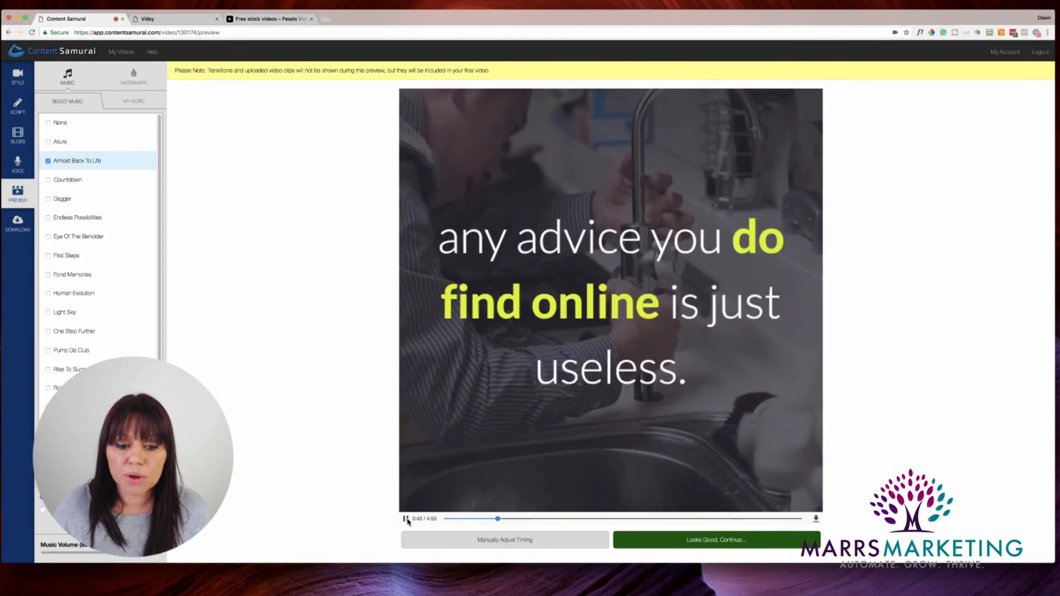
click(406, 520)
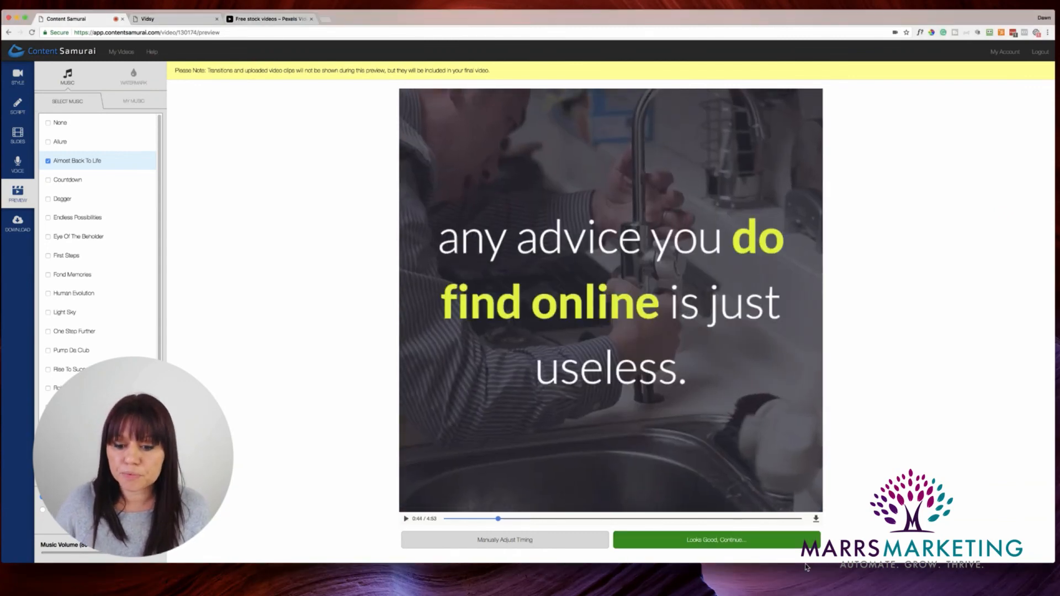
Step: Approve the preview, continue to the download stage, and generate the final video
click(697, 544)
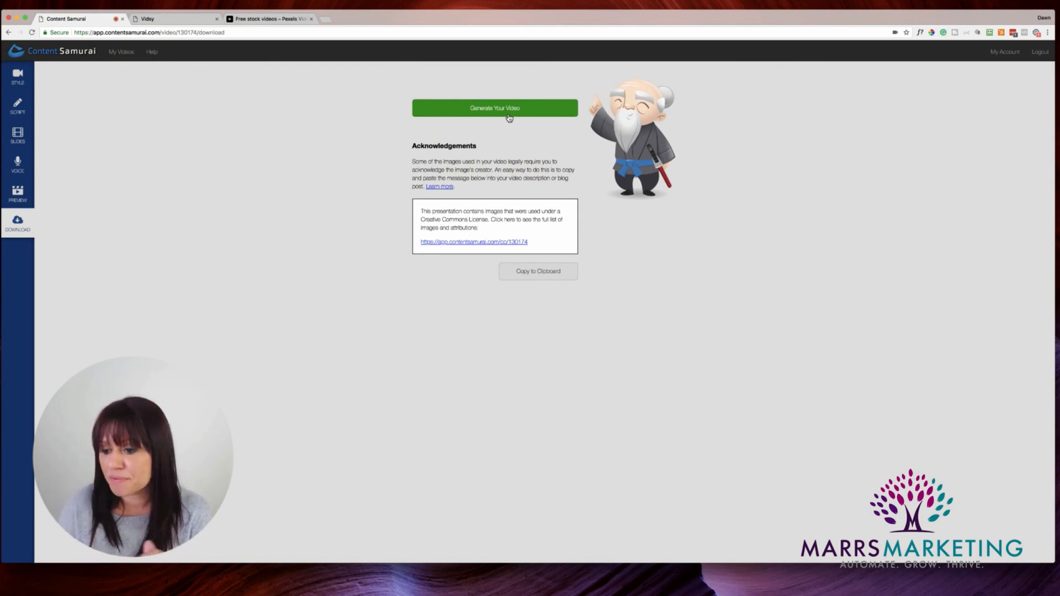
click(509, 116)
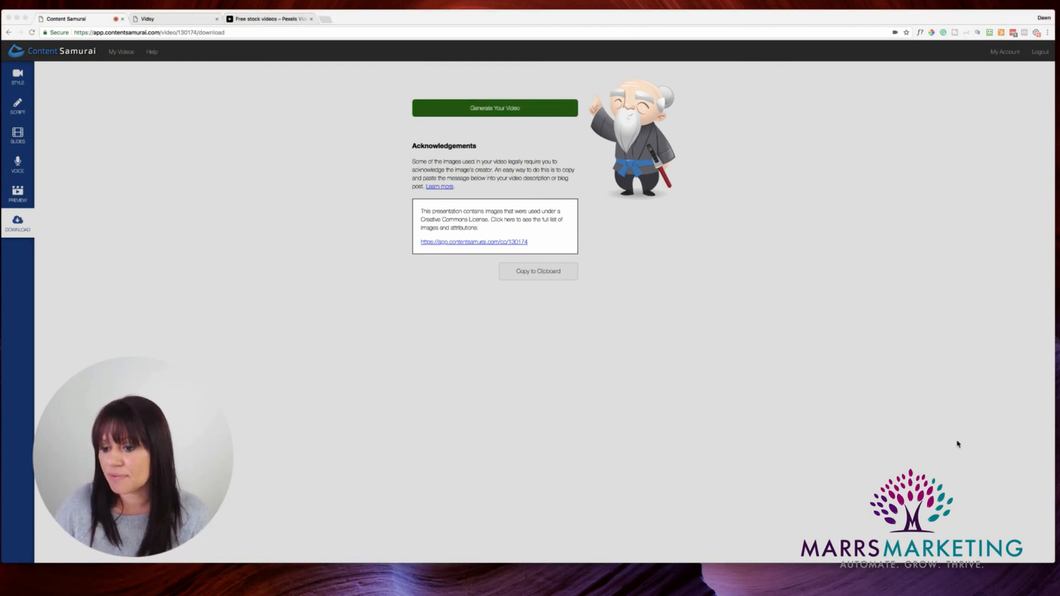